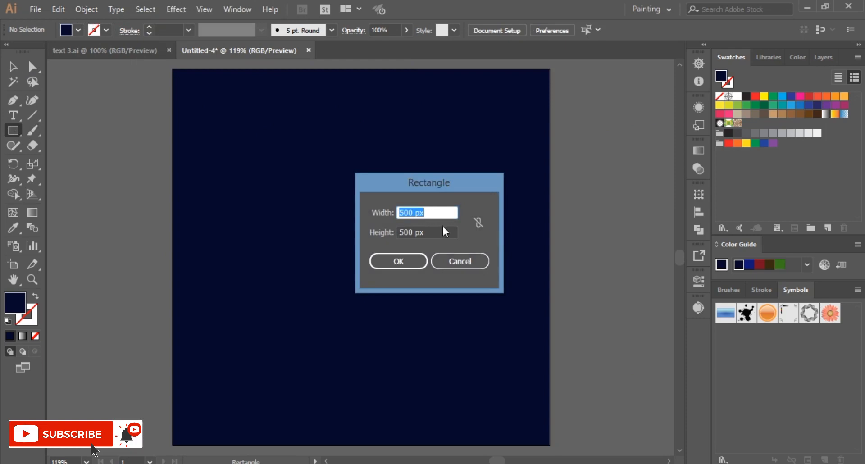
Draw a thin horizontal rectangle across the artboard near its upper edge and fill it with RGB 255, 0, 61
left_click(451, 262)
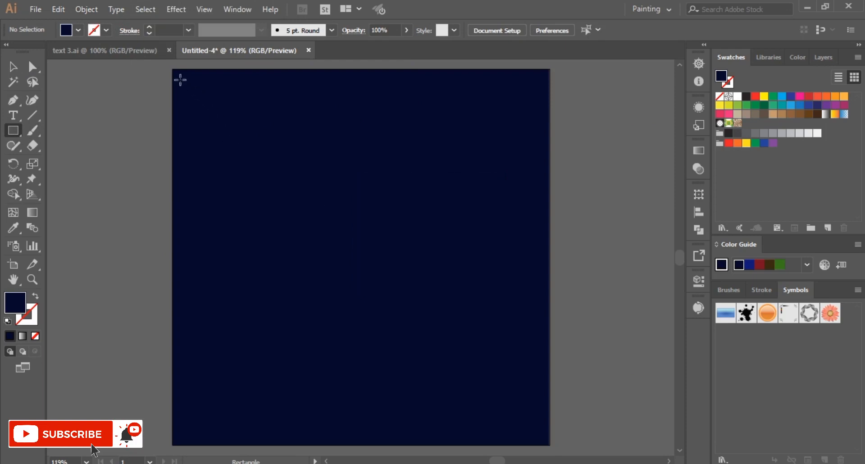
left_click_drag(177, 78, 543, 102)
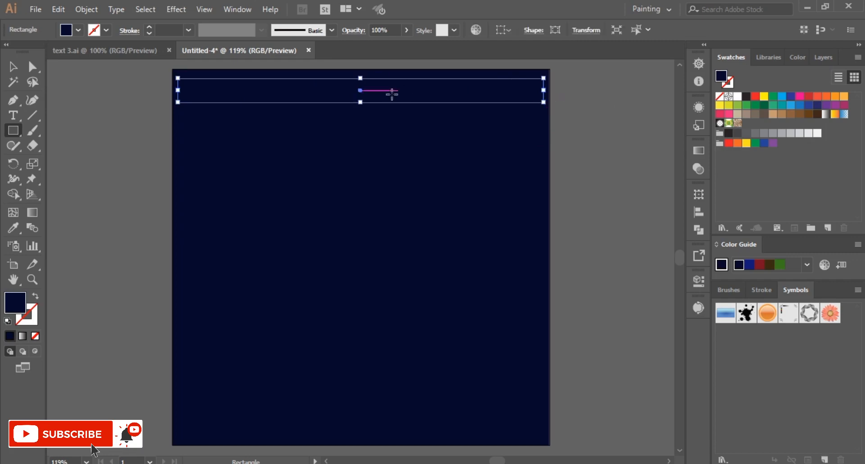
double_click(15, 303)
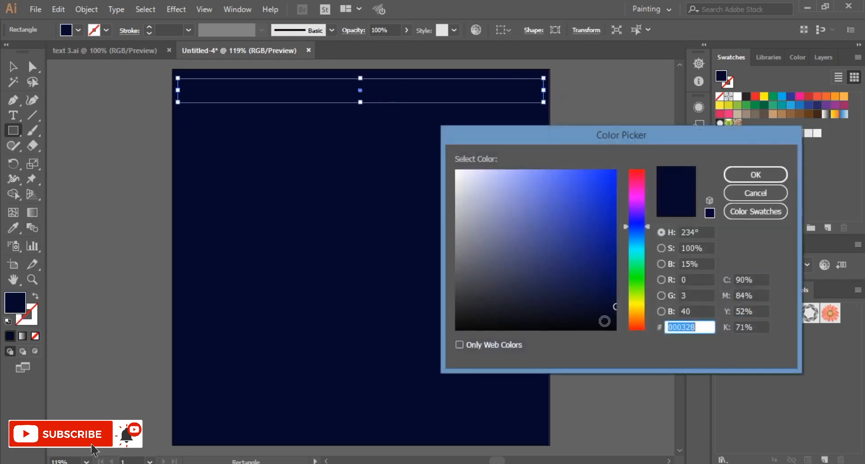
left_click(702, 279)
type("255")
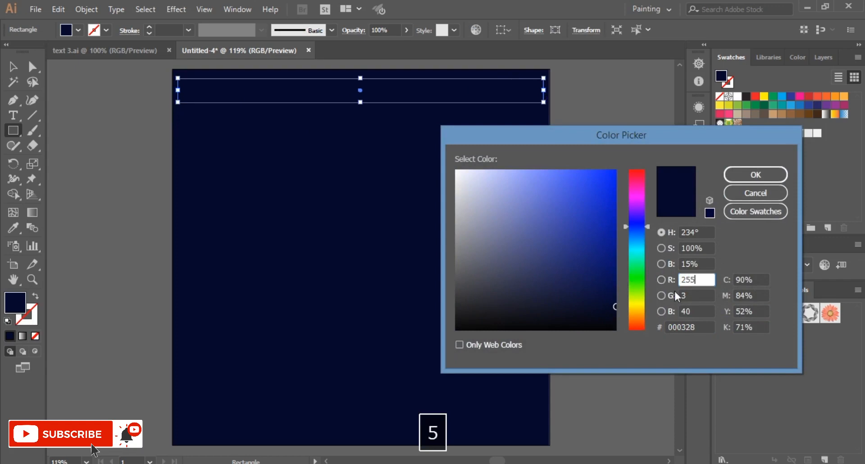
key("Tab")
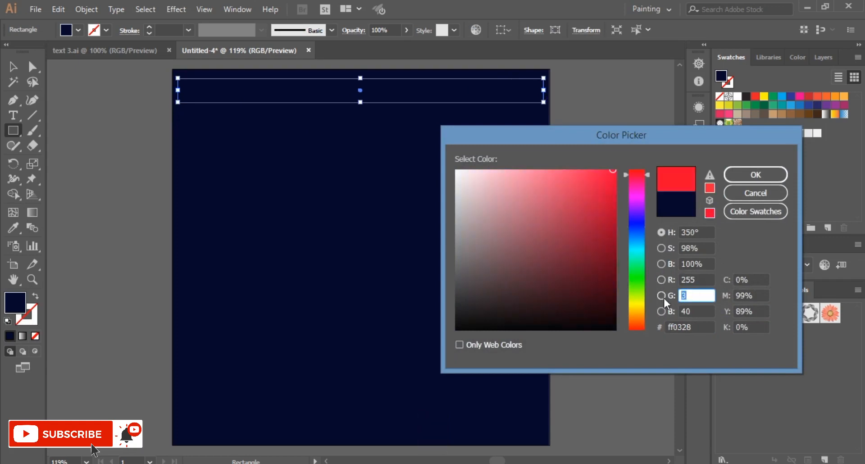
type("0")
key("Tab")
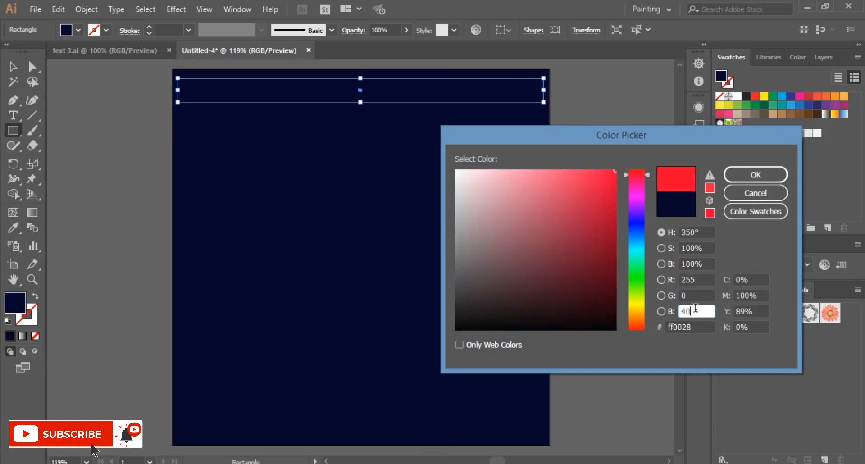
type("61")
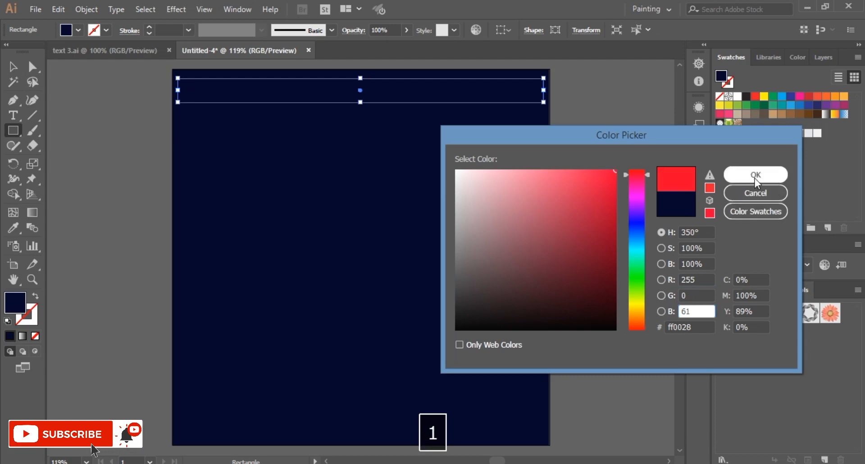
left_click(756, 174)
Duplicate the red stripe downward at equal spacing to form a stack of six touching stripes
left_click(12, 66)
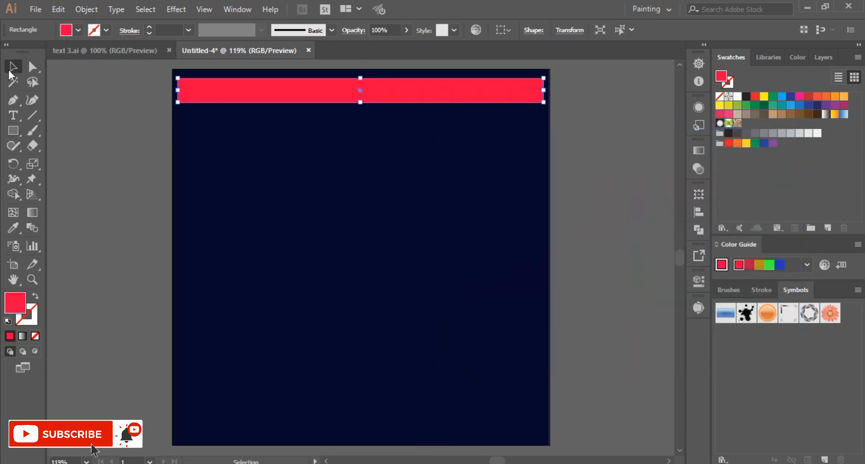
left_click_drag(348, 93, 348, 118)
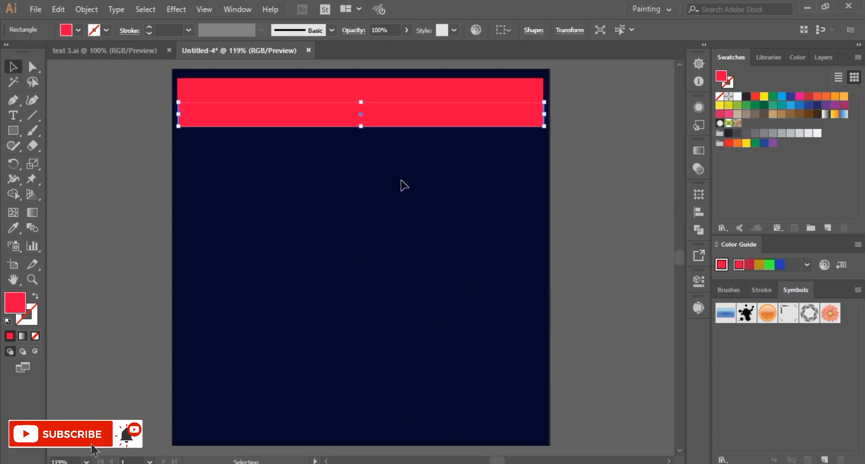
key("ctrl+d")
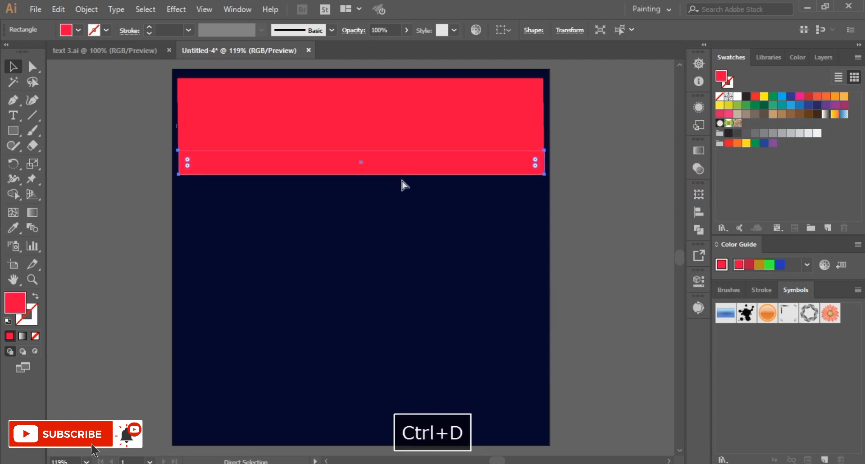
key("ctrl+d")
key("ctrl+d")
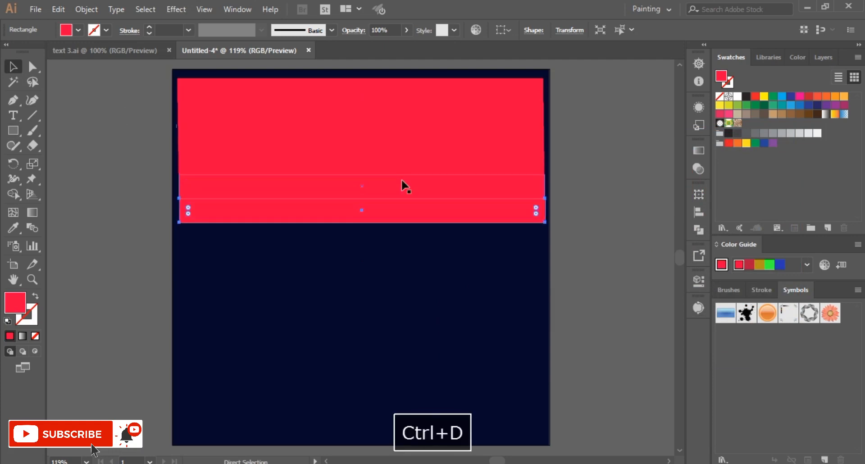
Align the left edges of all six stripes, leaving the dark background out of the selection
left_click_drag(388, 280, 461, 53)
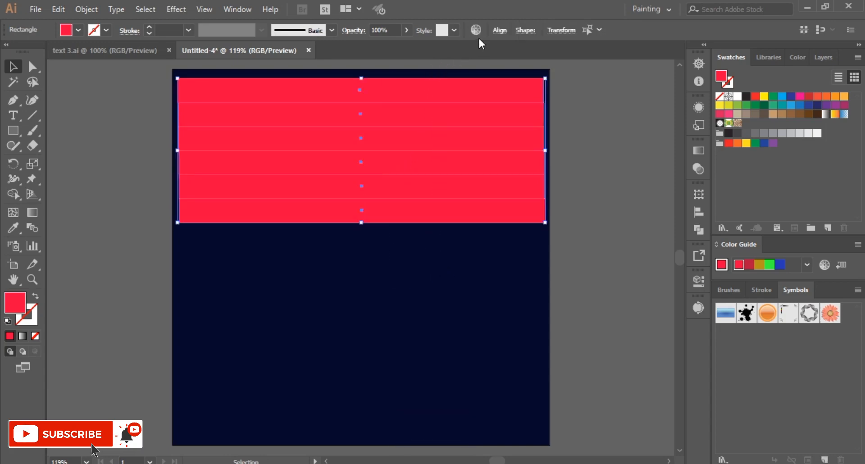
left_click(499, 32)
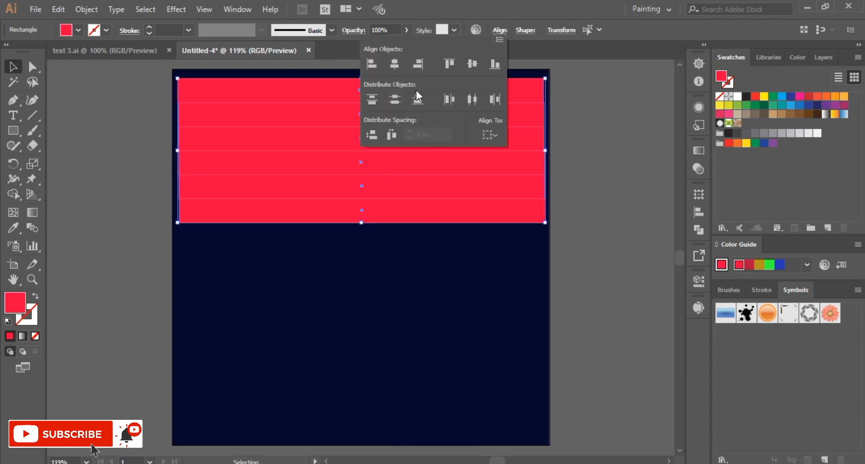
left_click(373, 64)
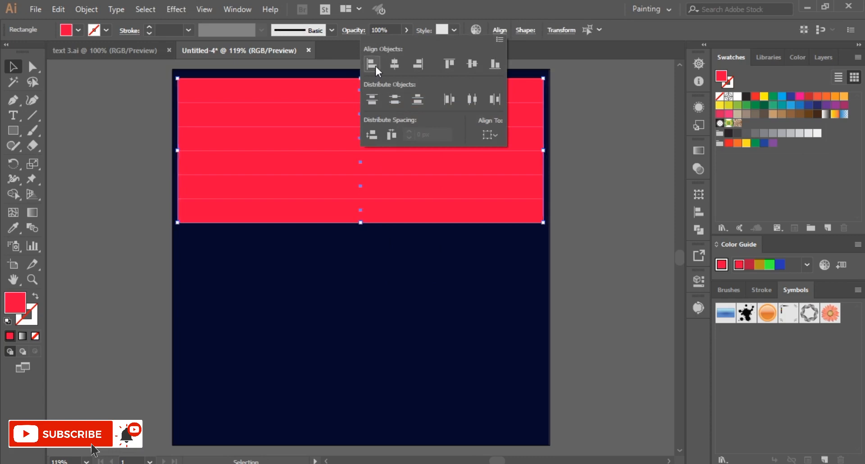
left_click(461, 280)
Recolor the second stripe from the top with an orange fill of RGB 255, 62, 31
left_click(442, 108)
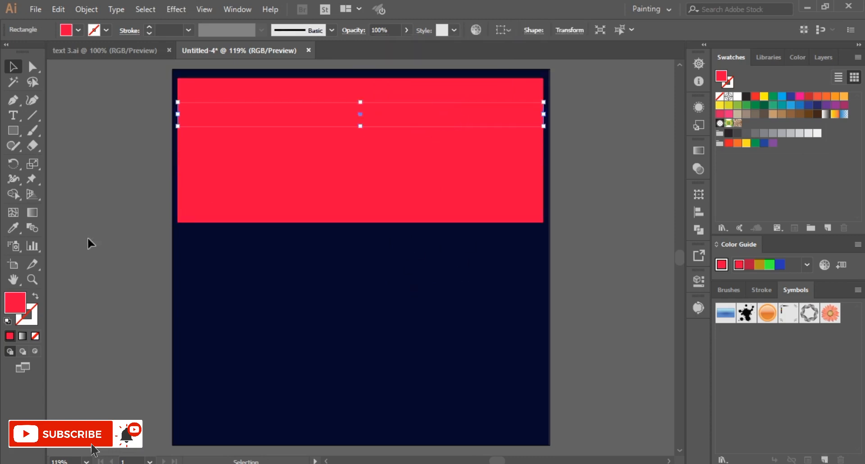
double_click(21, 303)
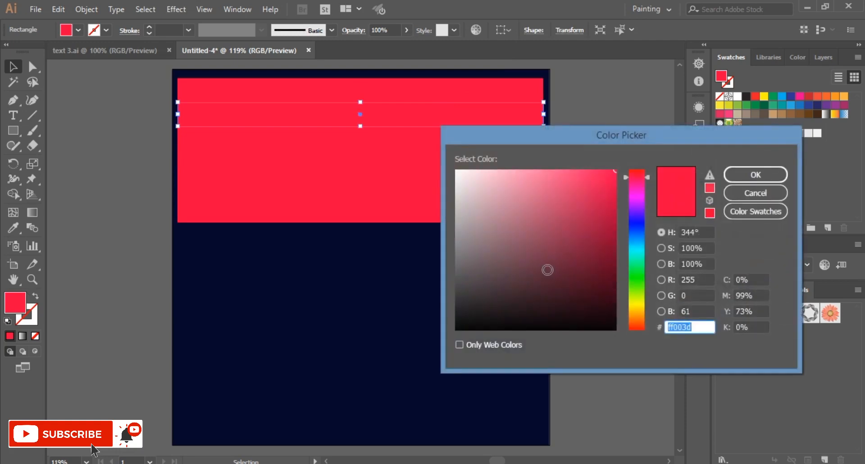
double_click(705, 279)
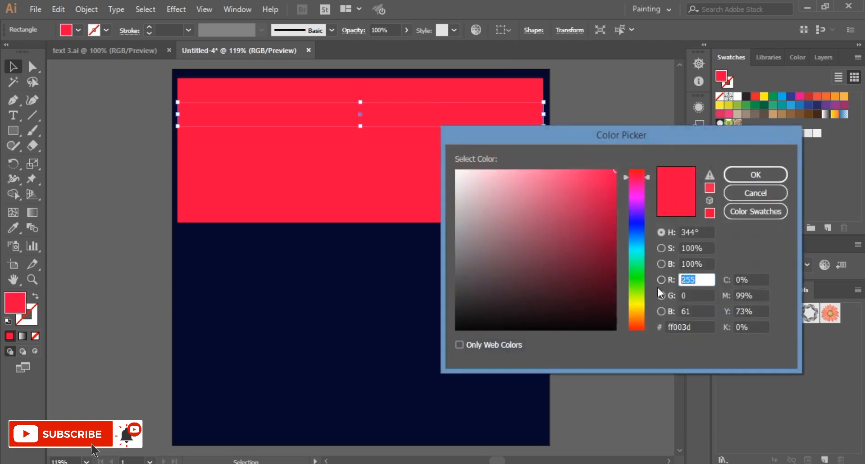
double_click(681, 293)
type("62")
double_click(685, 310)
type("31")
left_click(750, 174)
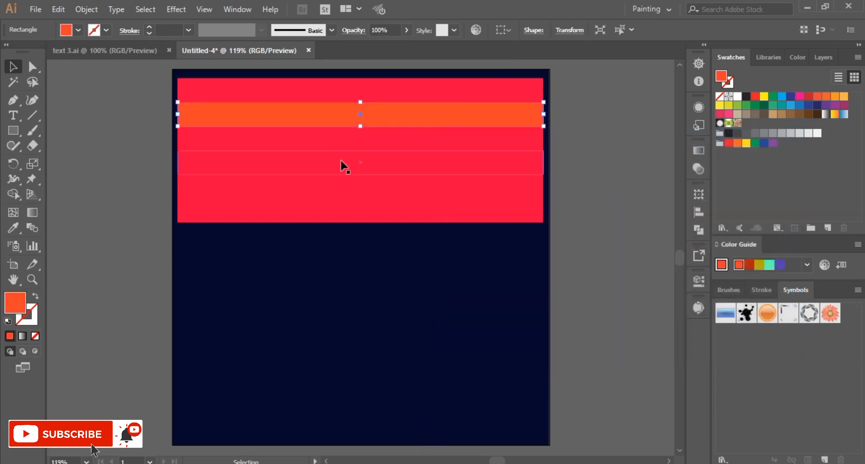
Recolor the third stripe from the top with a yellow-orange fill of RGB 255, 180, 29
left_click(355, 141)
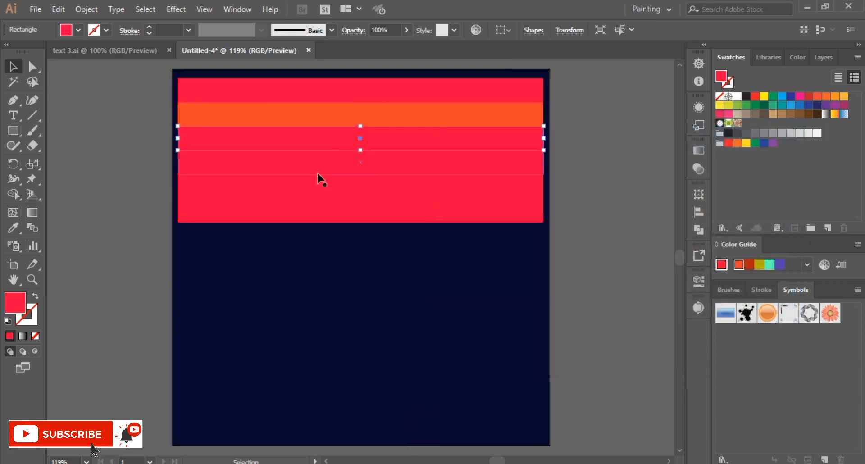
double_click(11, 304)
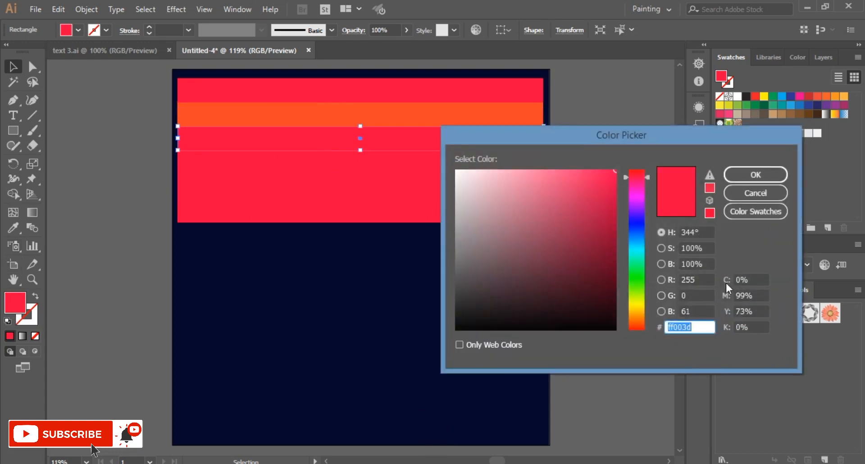
left_click(705, 280)
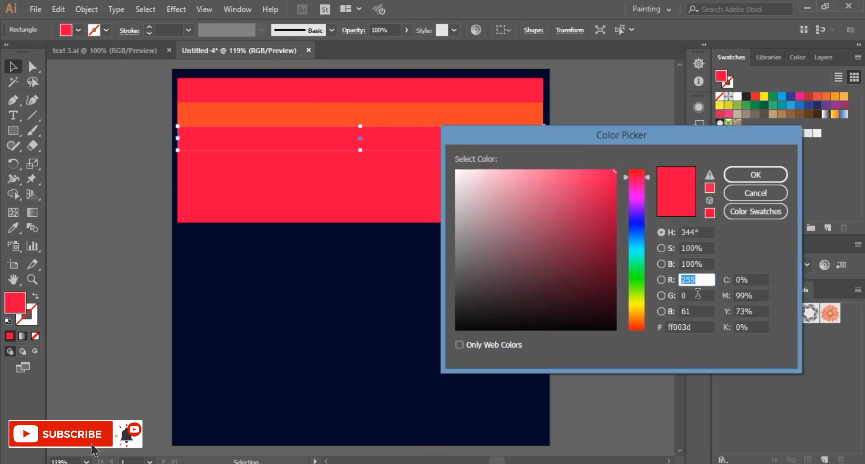
left_click(698, 293)
type("180")
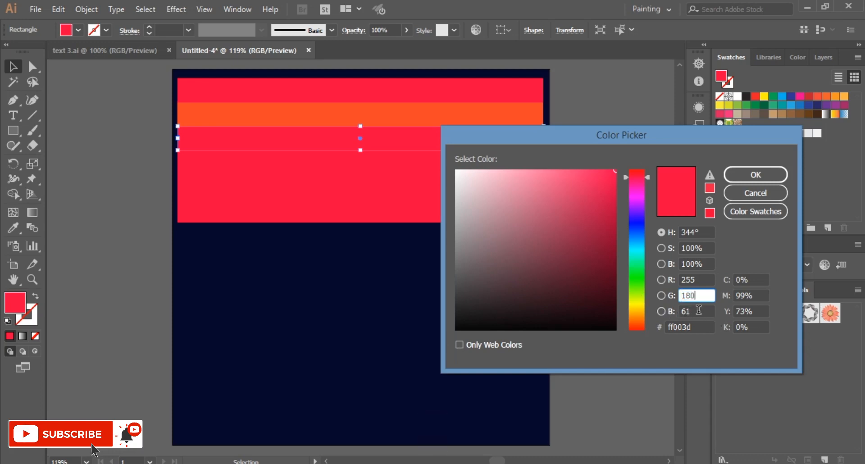
left_click(699, 309)
type("29")
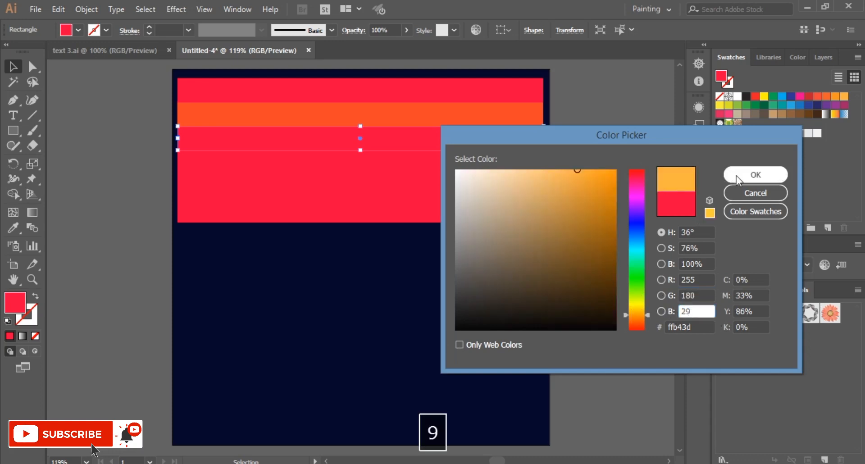
left_click(736, 176)
Recolor the fourth stripe from the top with a turquoise fill of RGB 87, 255, 211
left_click(370, 162)
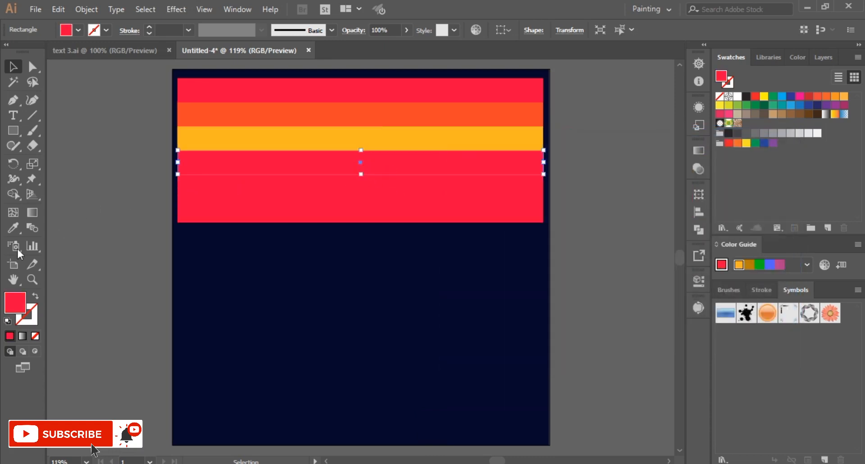
double_click(21, 308)
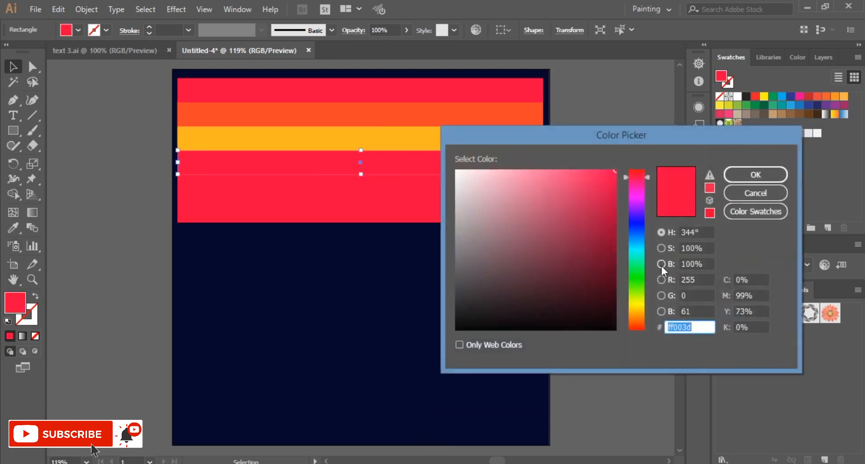
left_click(695, 280)
type("87")
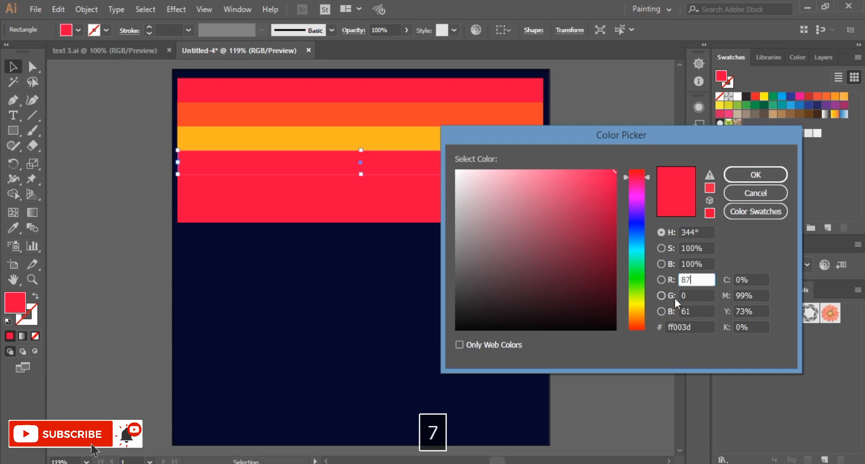
left_click(690, 294)
type("255")
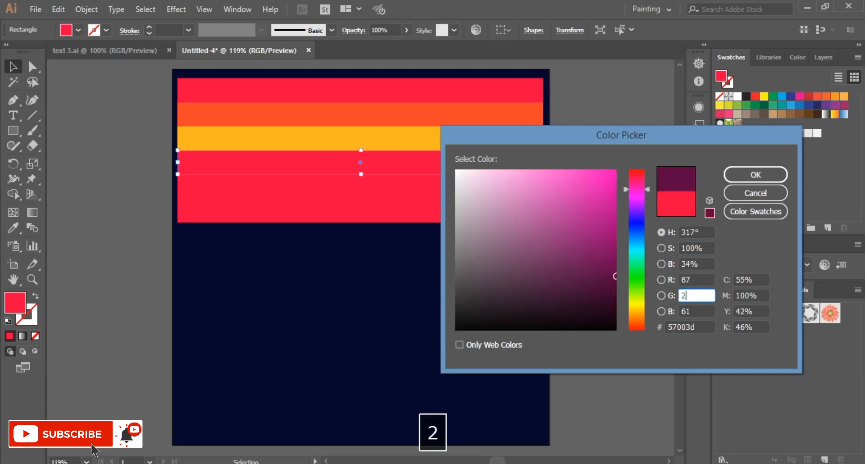
left_click(694, 310)
type("211")
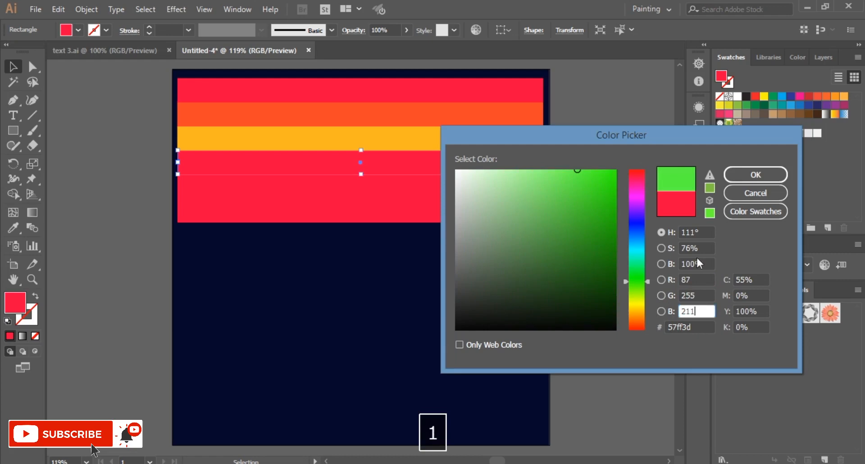
left_click(742, 179)
Recolor the fifth stripe from the top with a teal fill of RGB 5, 204, 204
left_click(330, 190)
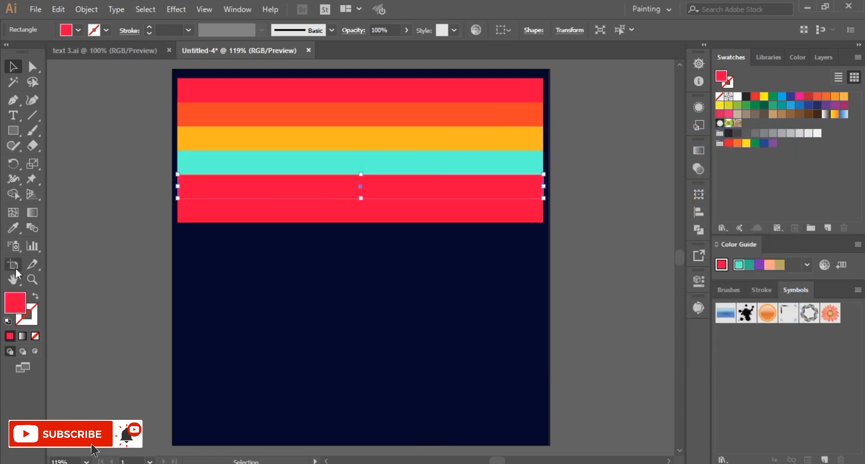
double_click(22, 309)
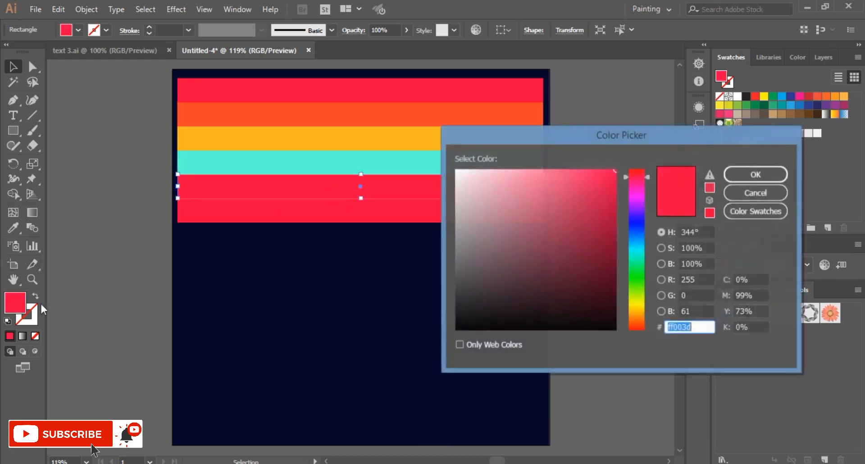
left_click(703, 280)
type("5")
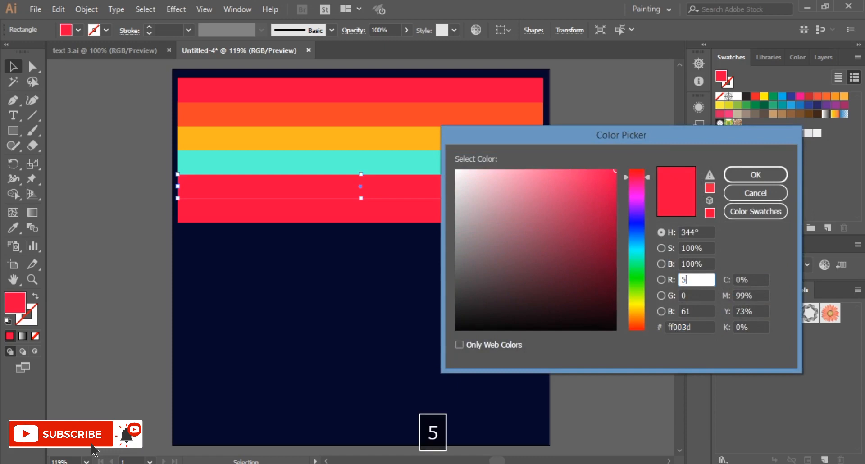
left_click(694, 294)
type("204")
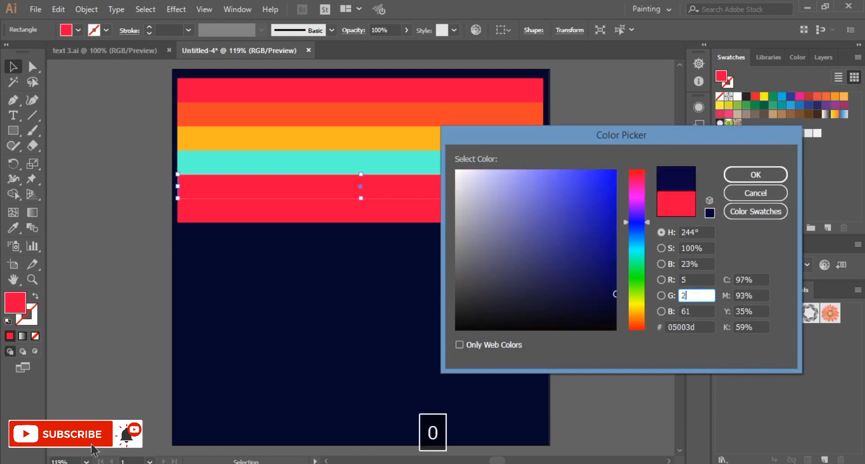
left_click(694, 312)
type("204")
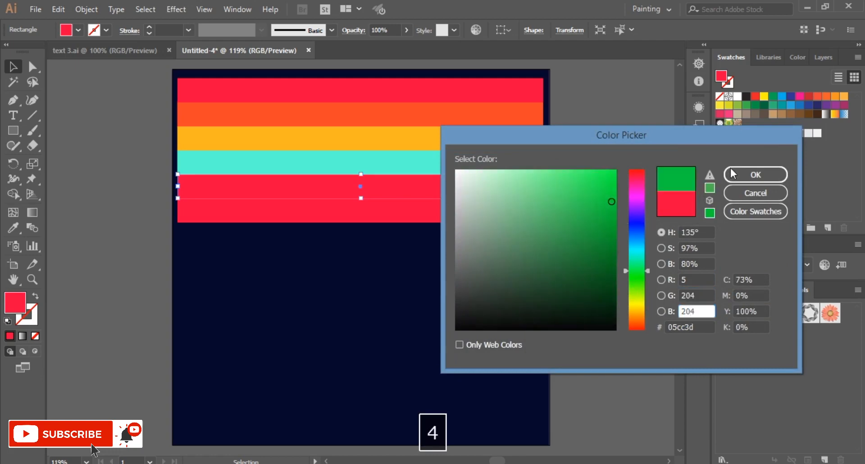
left_click(730, 173)
Recolor the bottom stripe with a dark blue fill of RGB 0, 52, 127
left_click(405, 212)
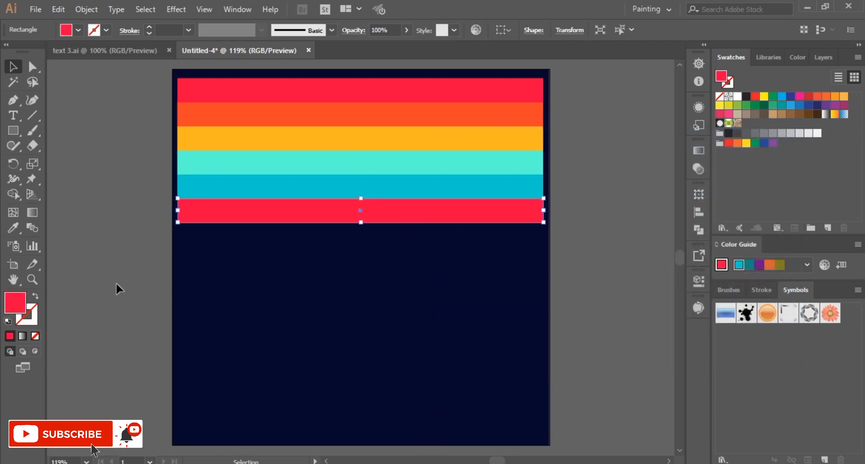
double_click(21, 305)
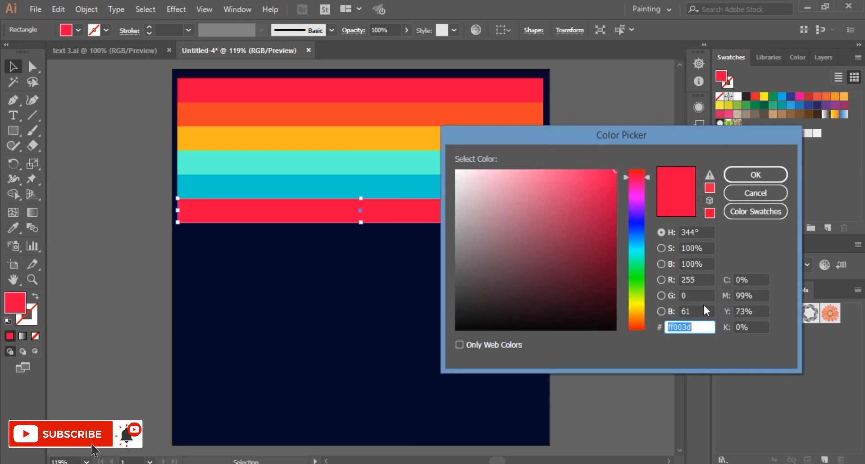
left_click(703, 280)
type("0")
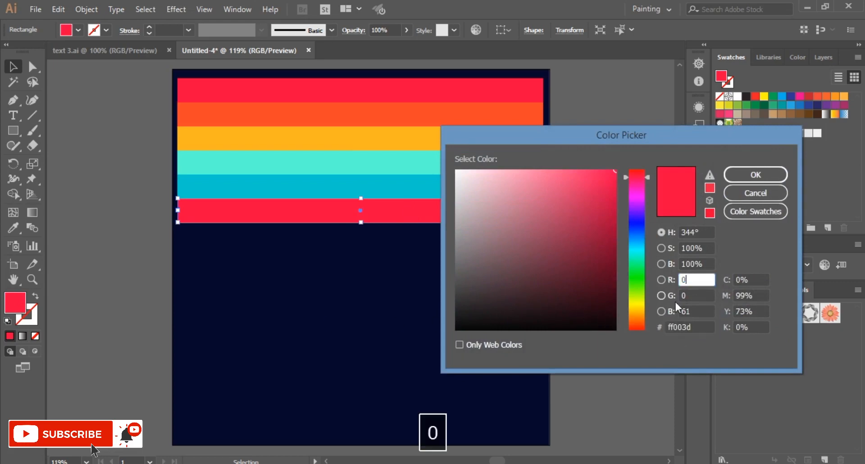
left_click(699, 295)
type("52")
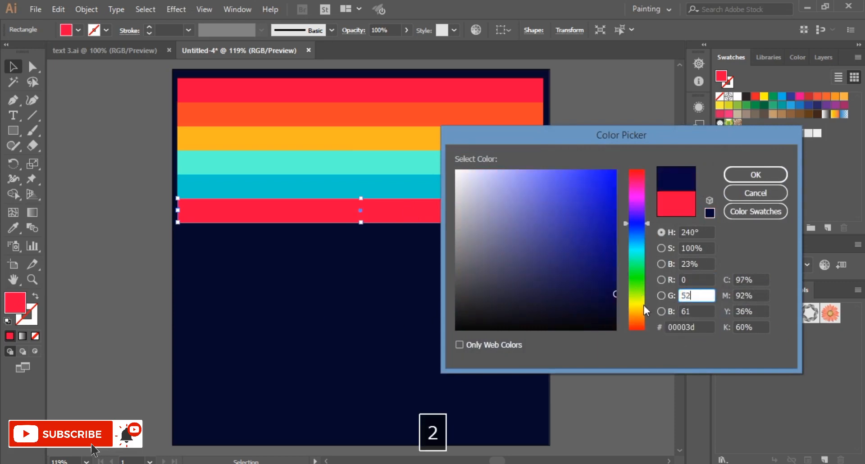
left_click(696, 311)
type("127")
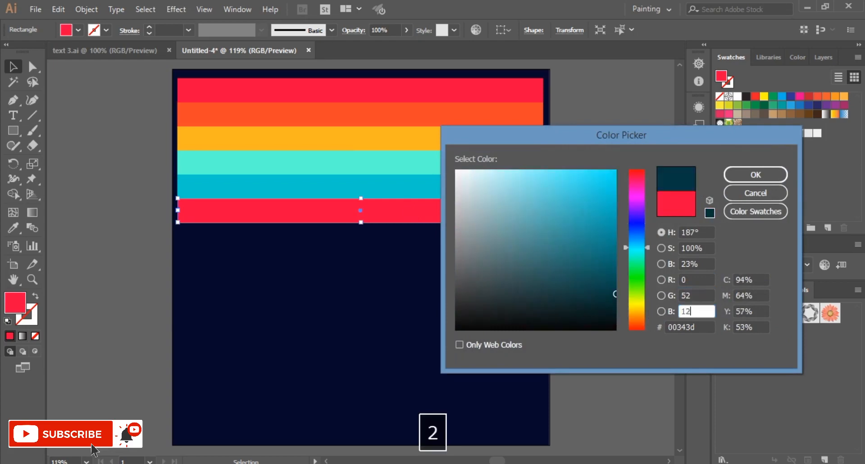
left_click(755, 176)
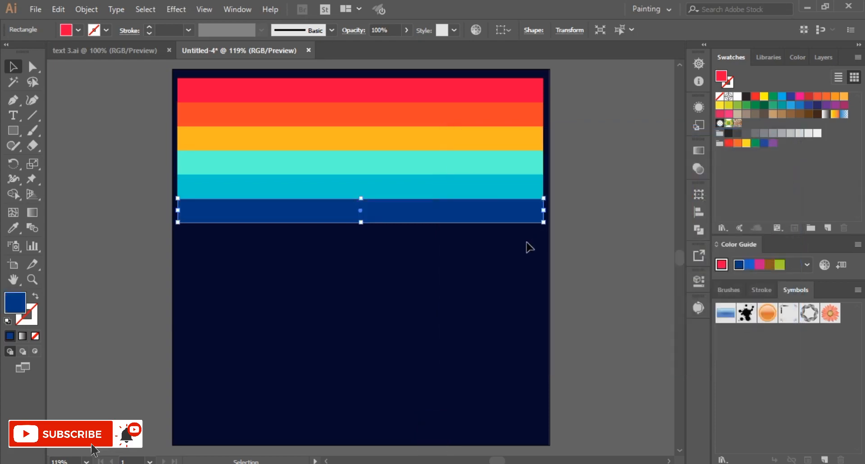
left_click(611, 237)
left_click_drag(163, 78, 517, 244)
left_click(237, 9)
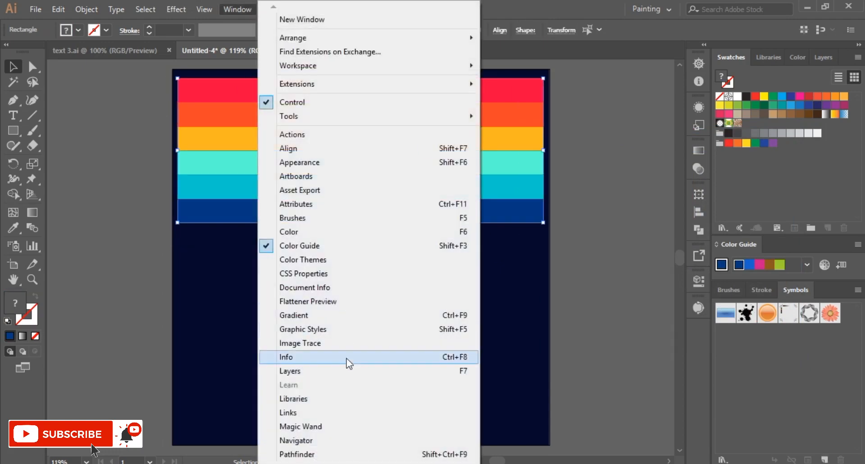
mouse_move(326, 462)
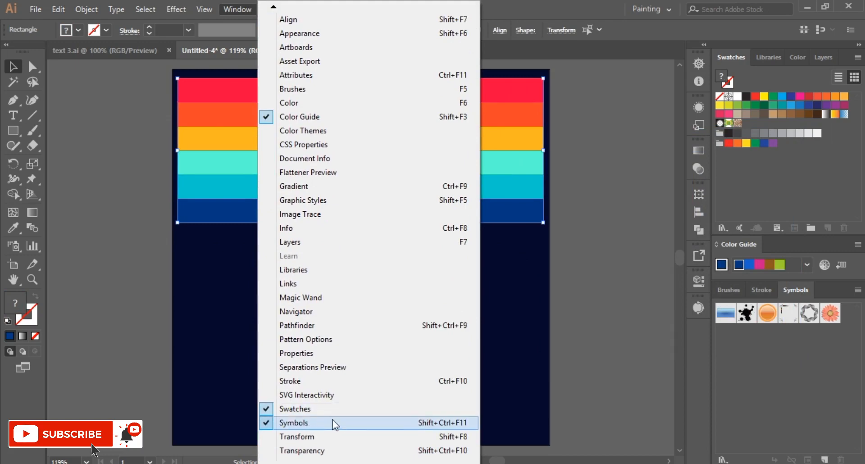
left_click(605, 338)
left_click(604, 340)
Save all six stripes together as a new dynamic symbol with the default options, and delete the stripes from the artboard
left_click_drag(152, 65, 446, 322)
left_click_drag(335, 149, 752, 353)
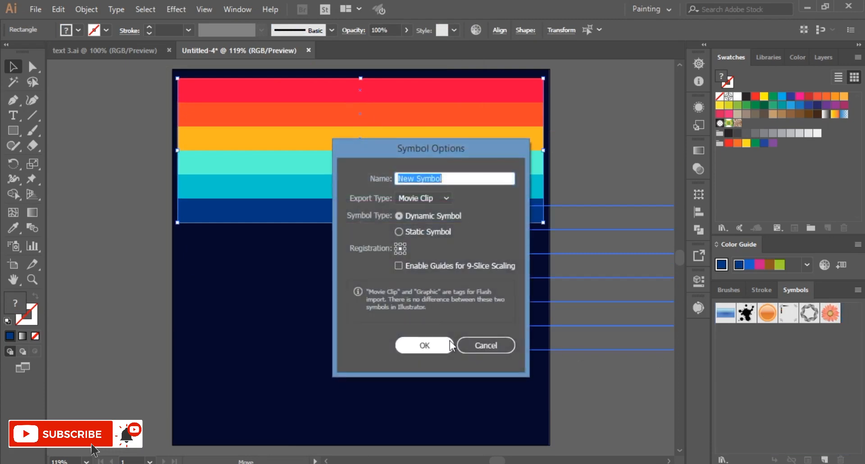
left_click(423, 345)
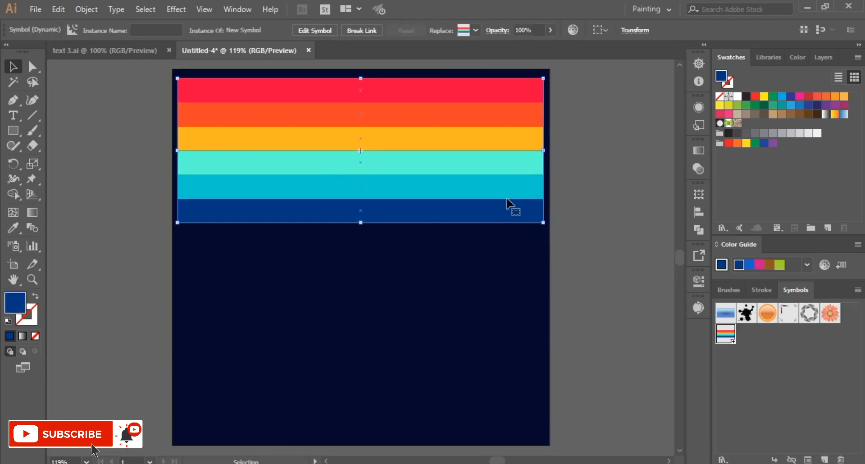
key("Delete")
Add the text "OC" in white, enlarge it to about 225 pt and center it in the upper half of the artboard
left_click(13, 115)
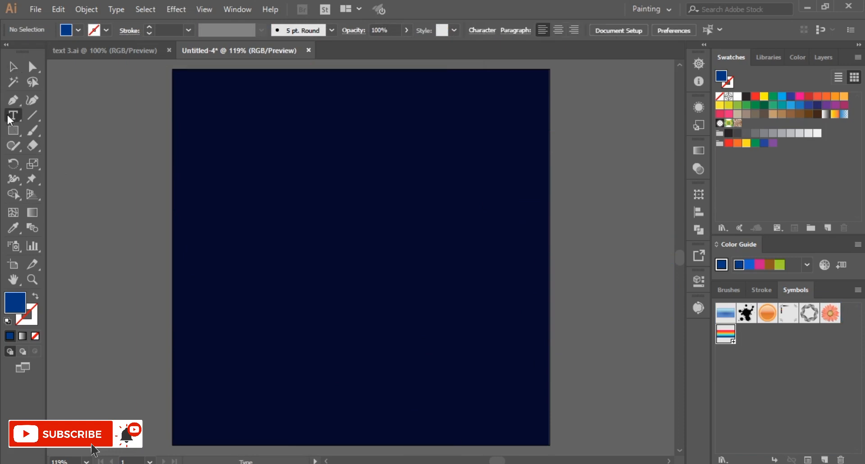
left_click(289, 231)
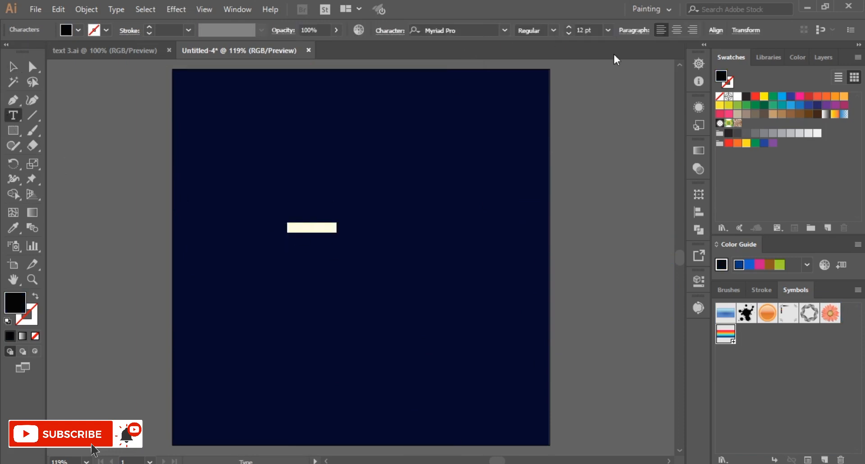
left_click(737, 97)
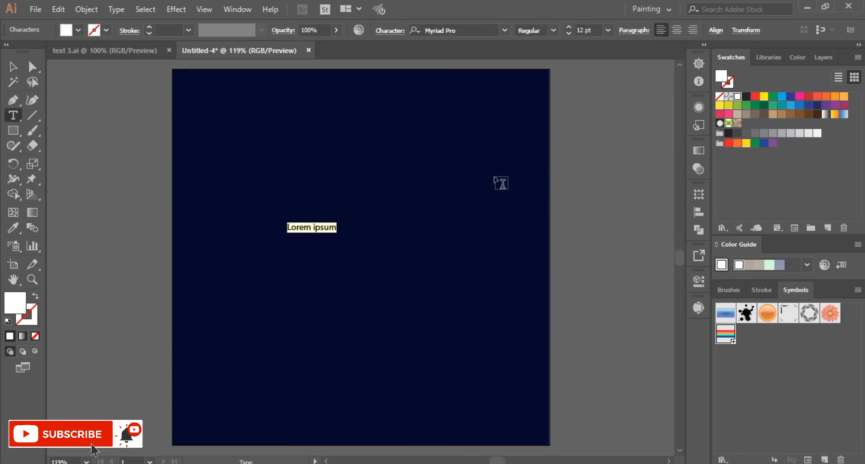
type("OC")
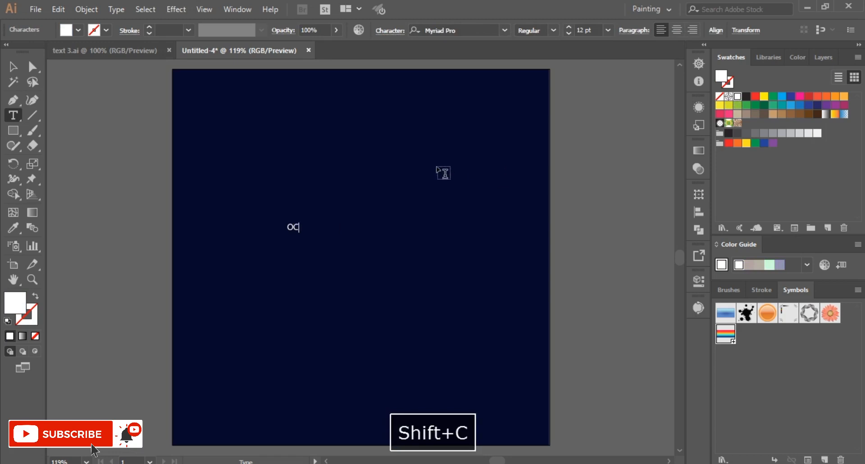
left_click(14, 68)
left_click_drag(301, 232, 401, 337)
left_click_drag(353, 248, 428, 251)
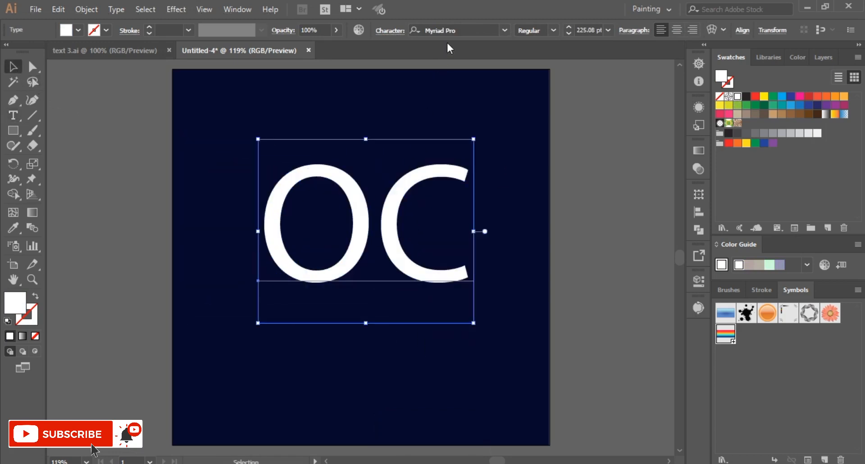
Set the "OC" text in Arial Bold and convert it to outlines
left_click(448, 30)
type("ari")
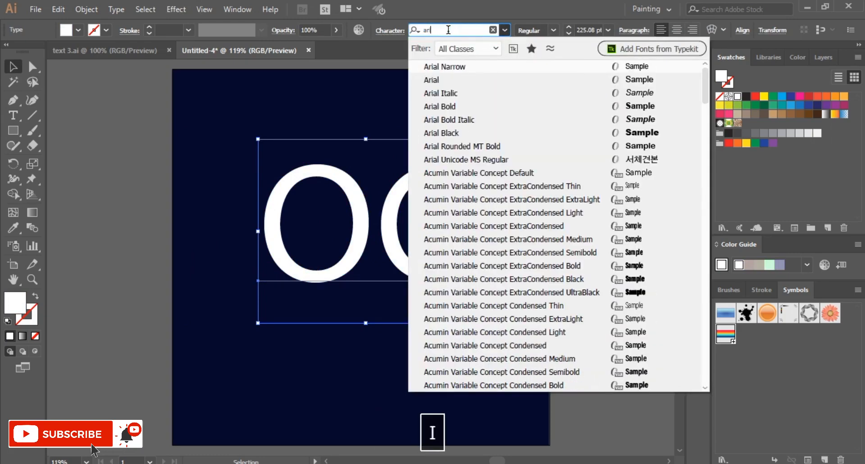
left_click(468, 110)
mouse_move(404, 231)
left_mouse_down()
mouse_move(383, 229)
mouse_move(392, 225)
left_mouse_up()
right_click(392, 225)
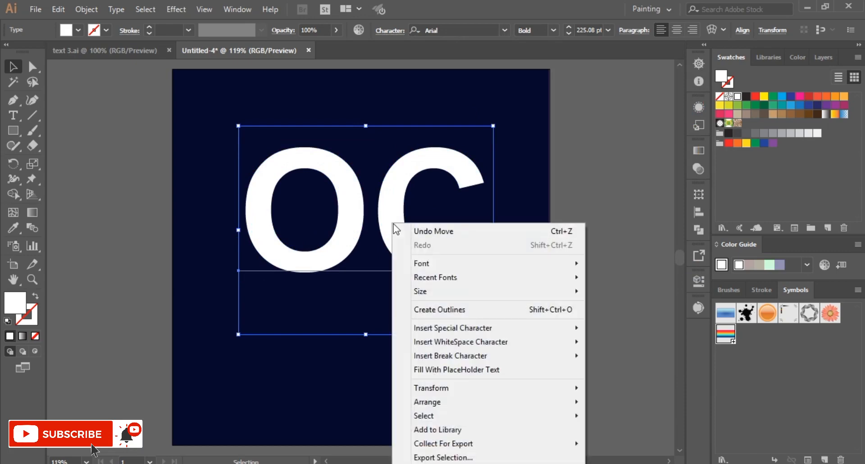
left_click(436, 310)
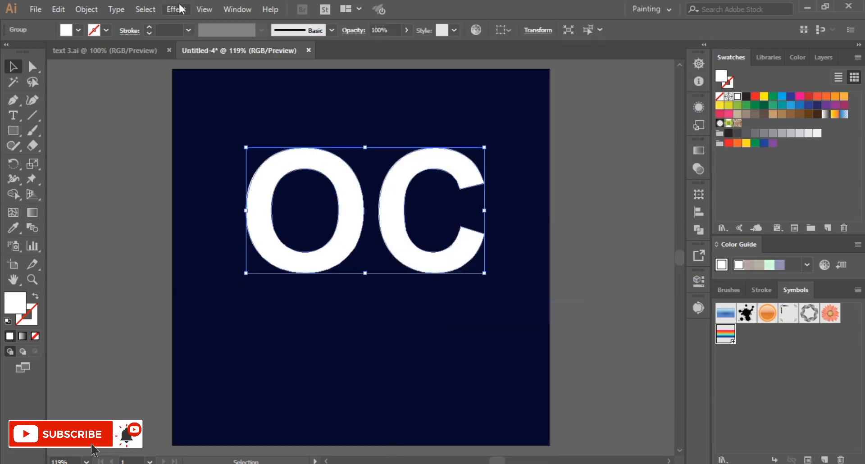
Apply a previewed 3D Extrude & Bevel effect to the letters with rotations of 41° around X, -20° around Y and -2° around Z
left_click(176, 9)
mouse_move(224, 86)
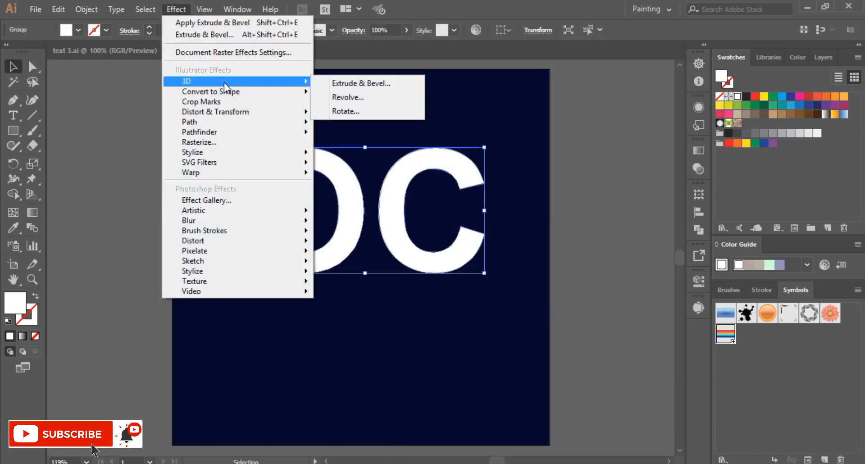
left_click(348, 84)
left_click(545, 404)
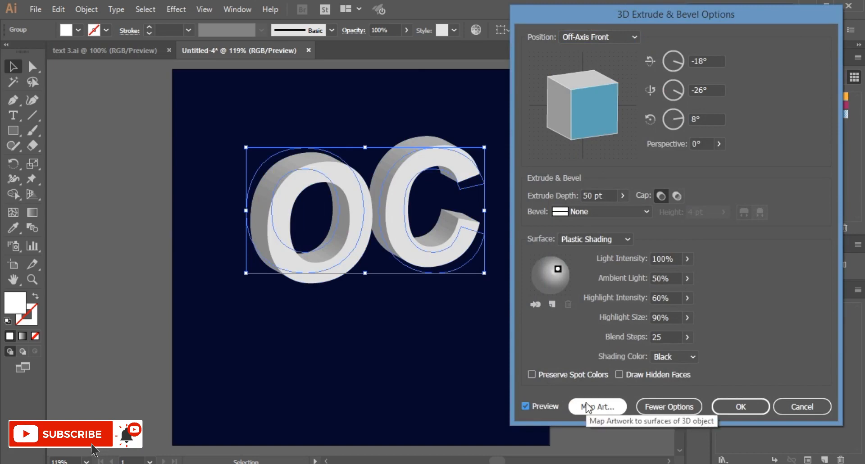
left_click(705, 60)
type("41")
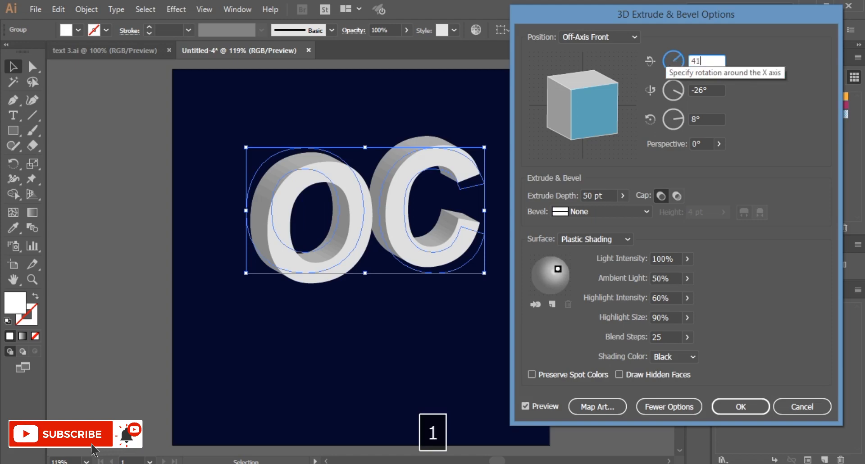
key("Tab")
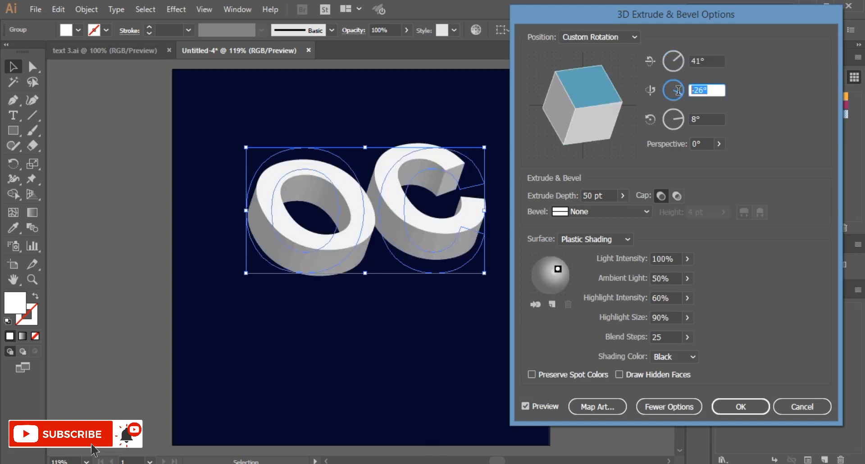
type("-20")
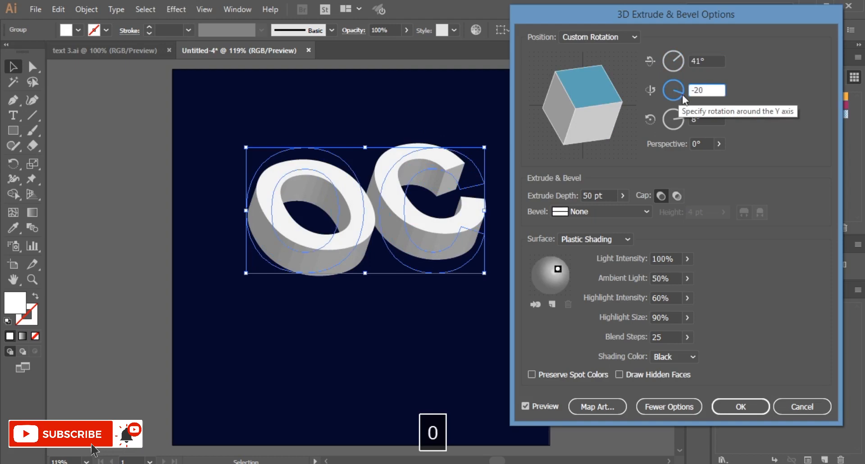
key("Tab")
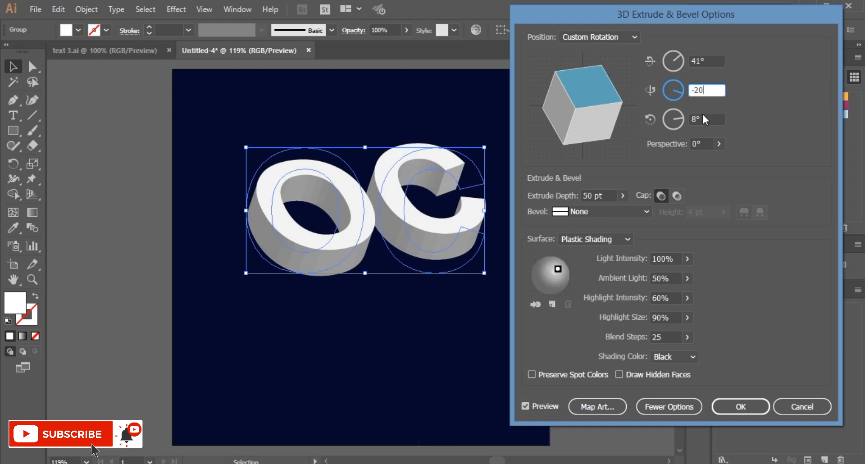
type("-2")
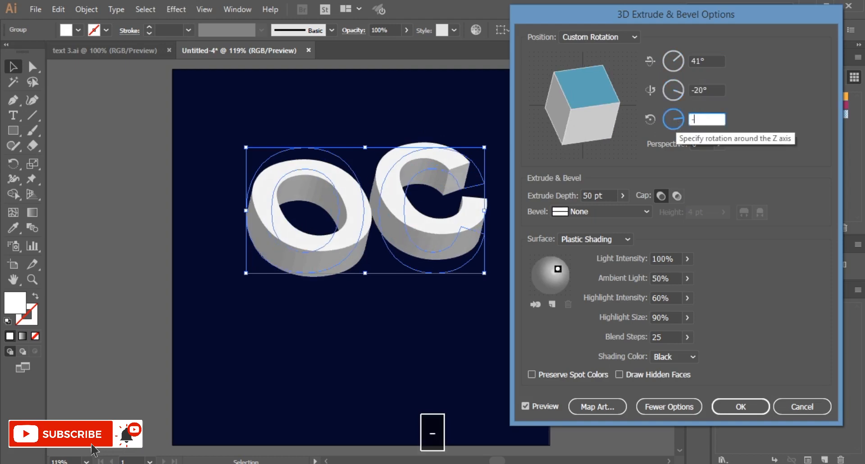
Set the extrude depth of the 3D letters to 306 pt and refresh the preview
left_click(608, 193)
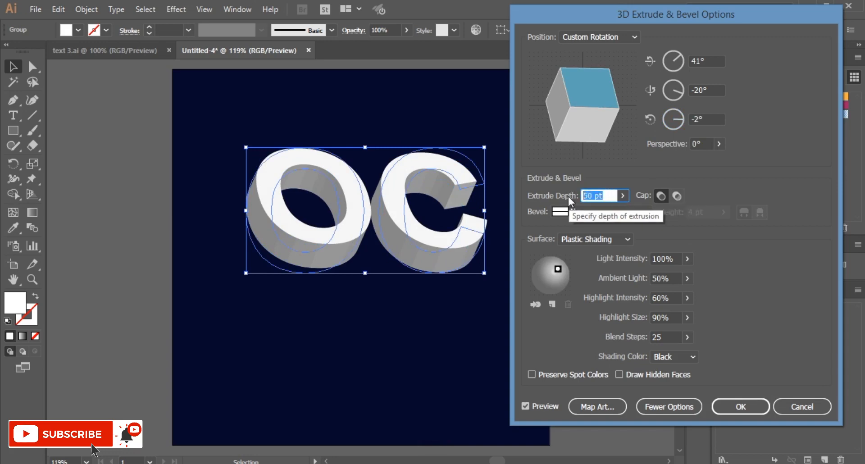
type("306")
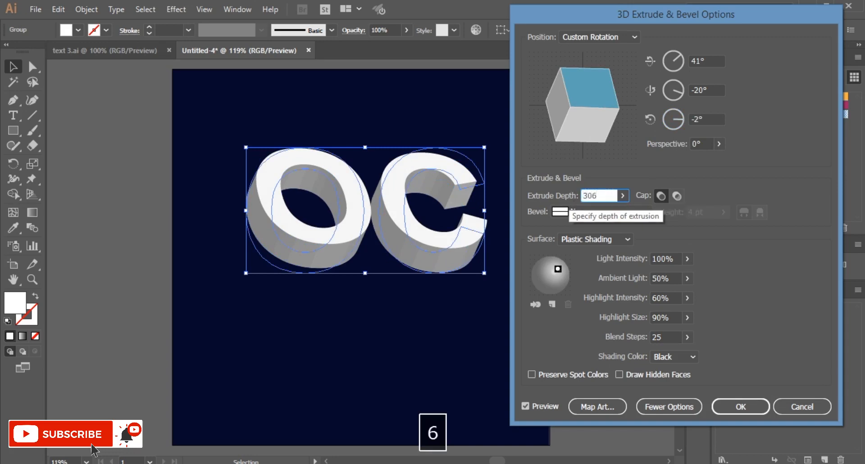
left_click(545, 407)
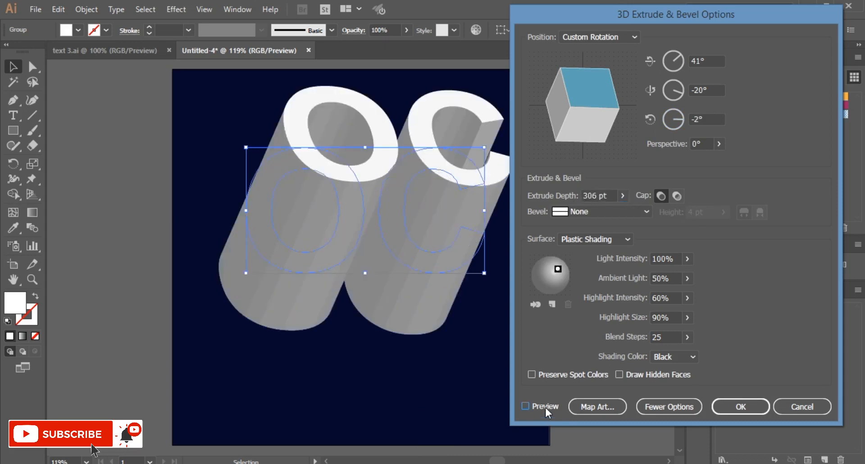
Map the striped New Symbol onto the outer side of the O, surface 3 of 11, scaled to fit
left_click(602, 412)
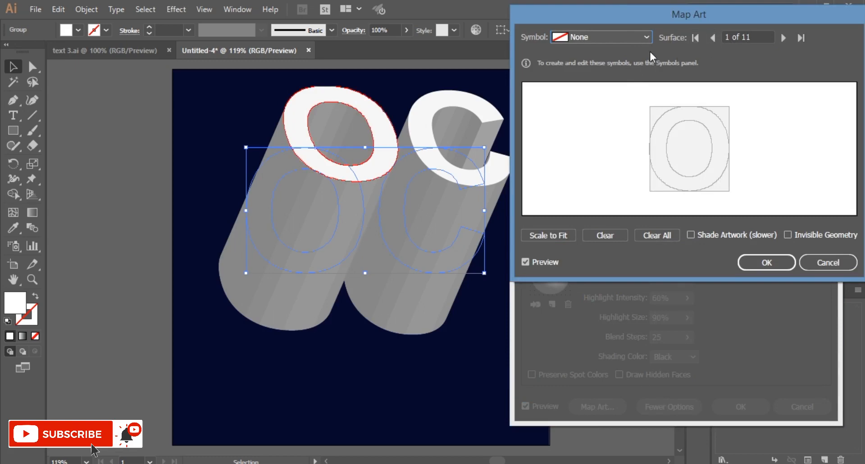
left_click(782, 38)
left_click(782, 38)
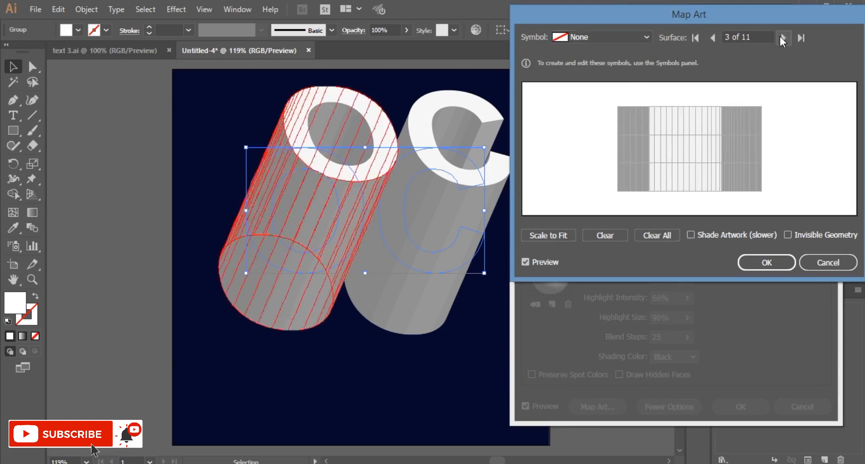
left_click(633, 34)
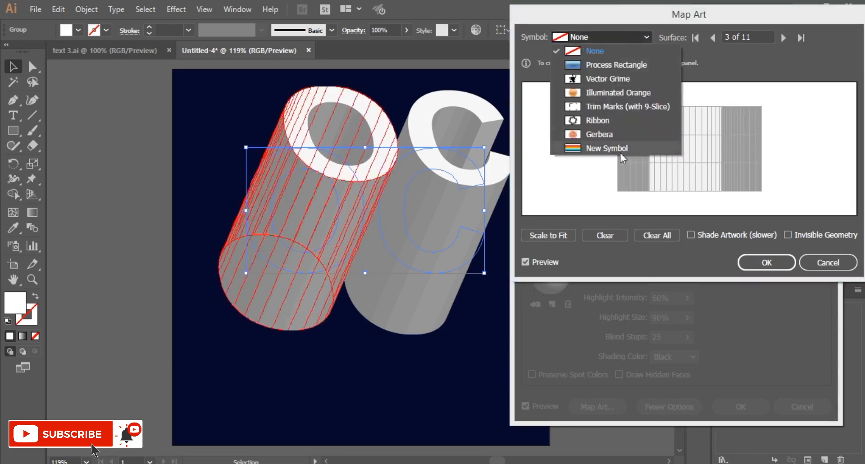
left_click(619, 148)
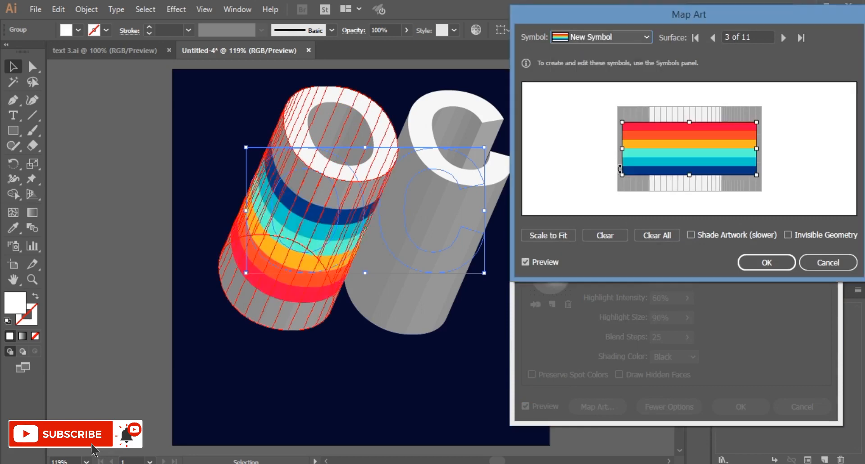
left_click(546, 237)
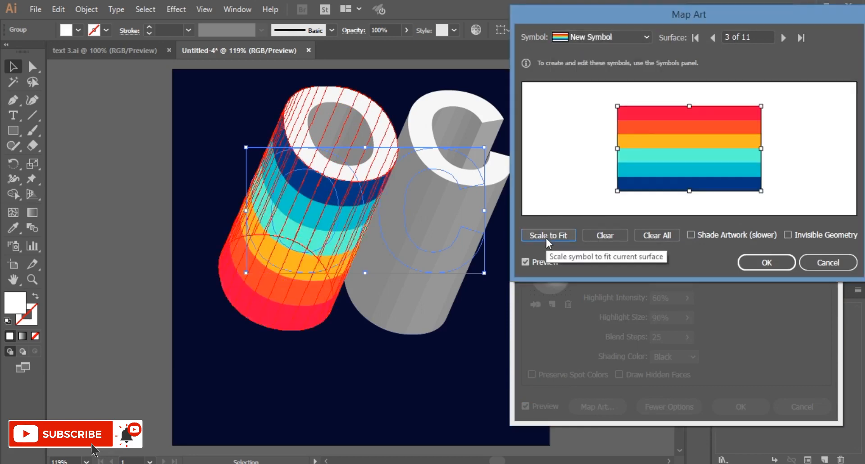
Map the striped New Symbol onto the inner side of the O, surface 4 of 11, scaled to fit
left_click(783, 37)
left_click(647, 38)
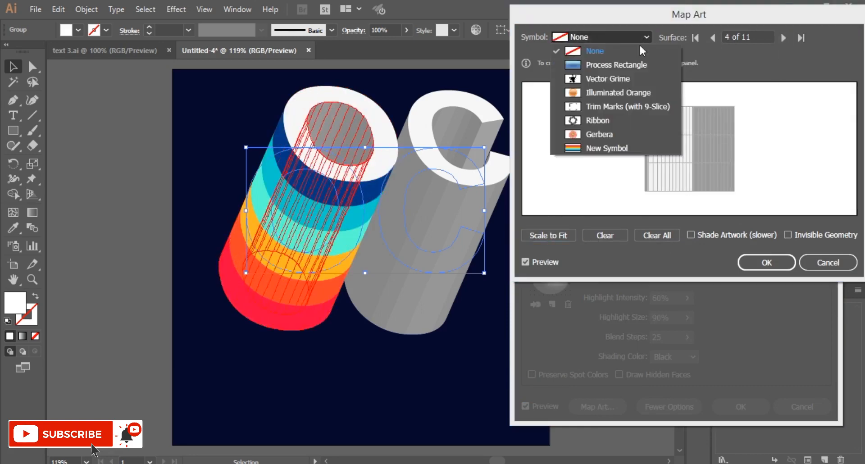
left_click(615, 145)
left_click(550, 235)
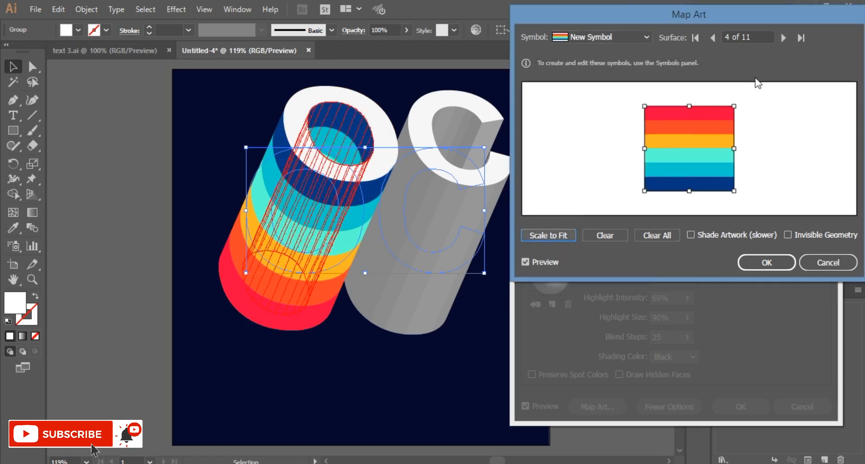
Map the striped New Symbol onto the C's upper outer side, surface 7 of 11, scaled to fit, leaving surfaces 5 and 6 unmapped
left_click(783, 37)
left_click(620, 38)
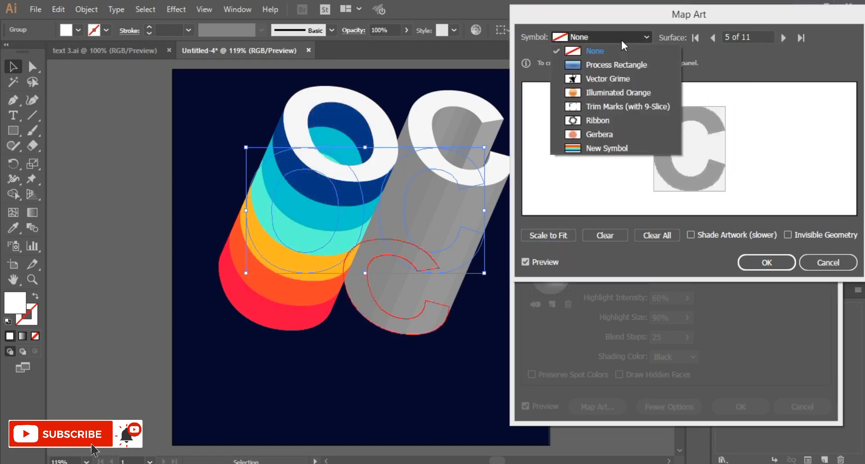
left_click(783, 39)
left_click(783, 39)
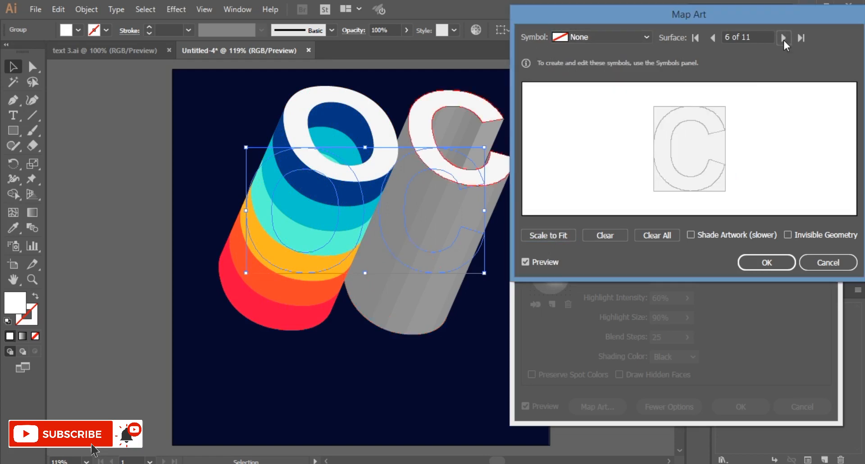
left_click(783, 38)
left_click(640, 38)
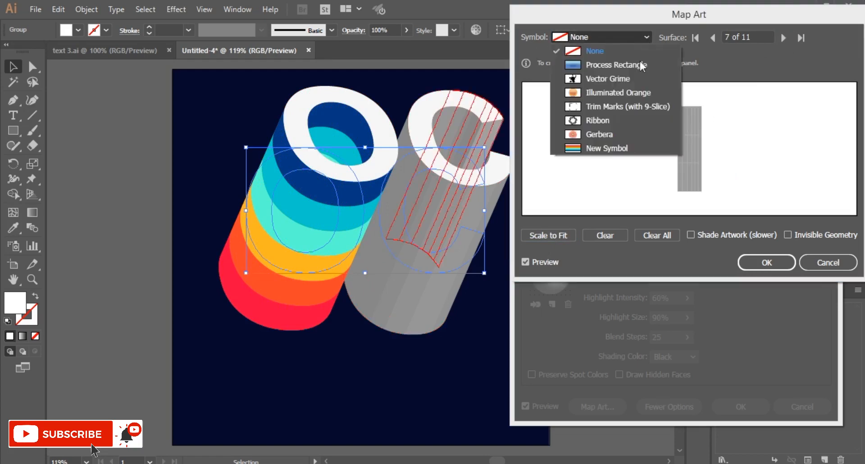
left_click(628, 144)
left_click(550, 235)
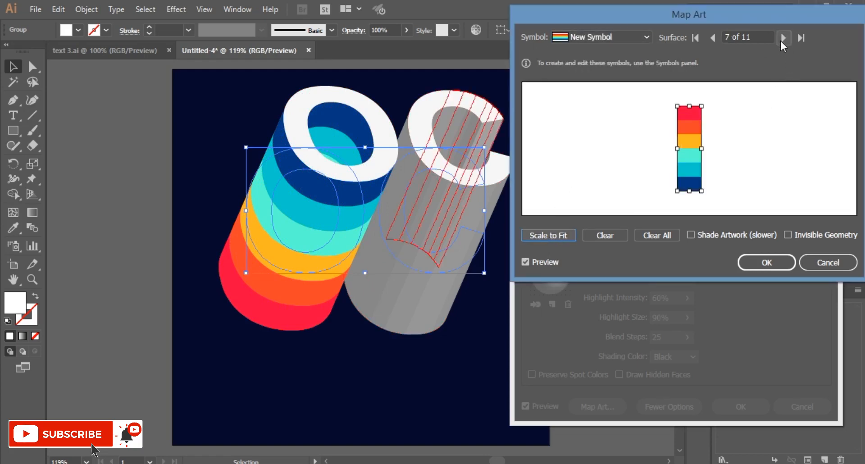
Map the striped New Symbol onto the C's upper end face, surface 8 of 11, scaled to fit
left_click(783, 38)
left_click(652, 36)
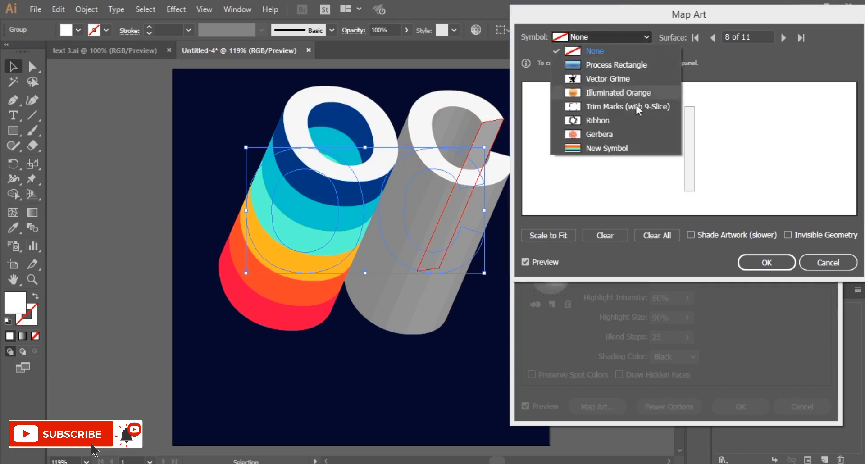
left_click(629, 147)
left_click(552, 235)
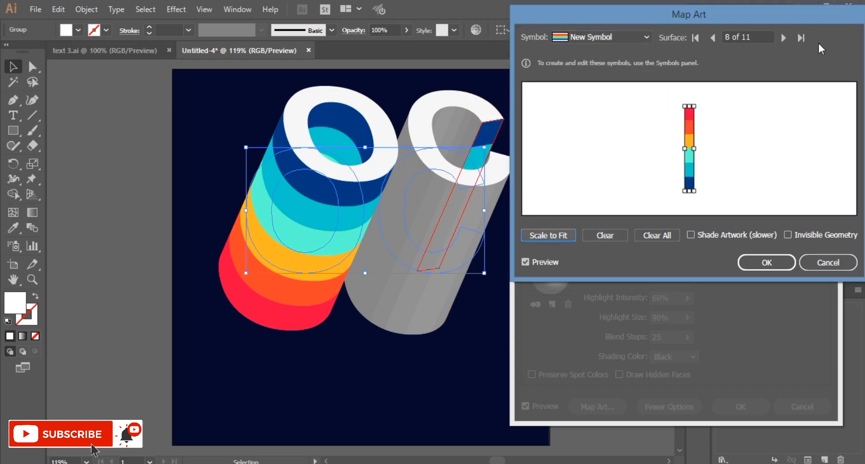
Map the striped New Symbol onto the inner side of the C, surface 9 of 11, scaled to fit
left_click(786, 38)
left_click(629, 37)
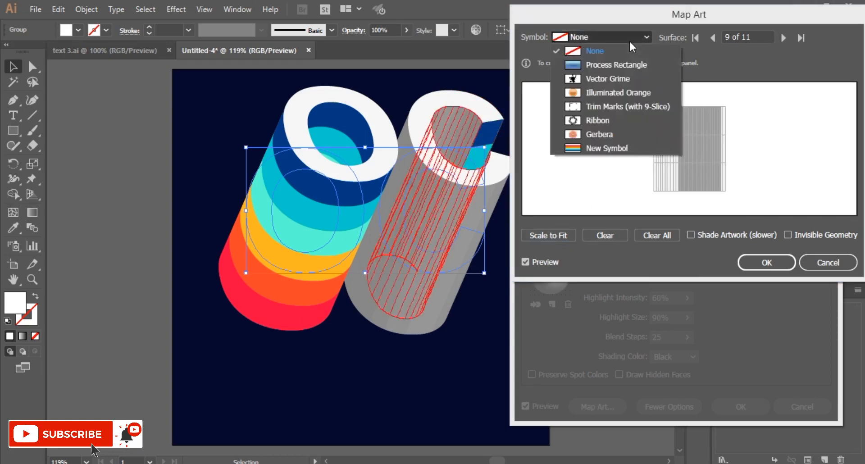
left_click(603, 147)
left_click(571, 236)
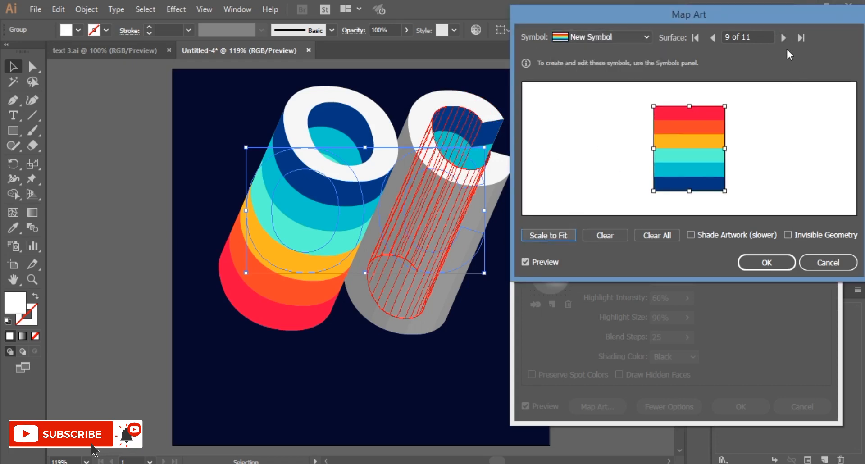
Map the striped New Symbol onto the C's lower end face, surface 10 of 11, scaled to fit
left_click(783, 38)
left_click(618, 36)
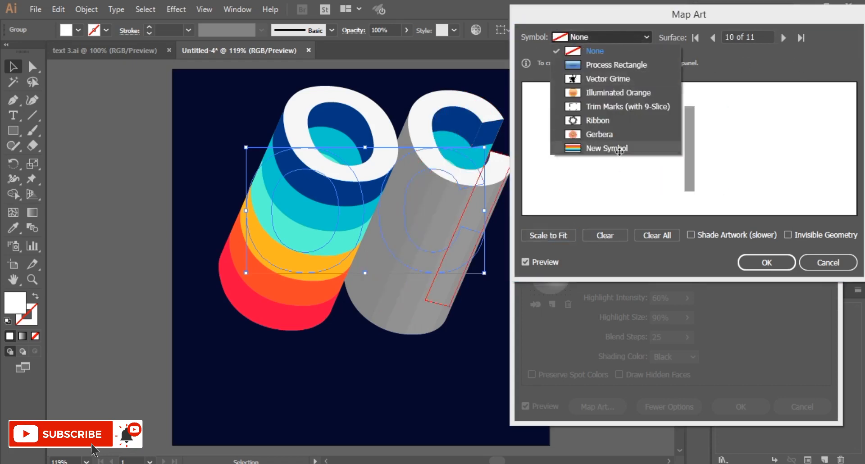
left_click(618, 149)
left_click(558, 234)
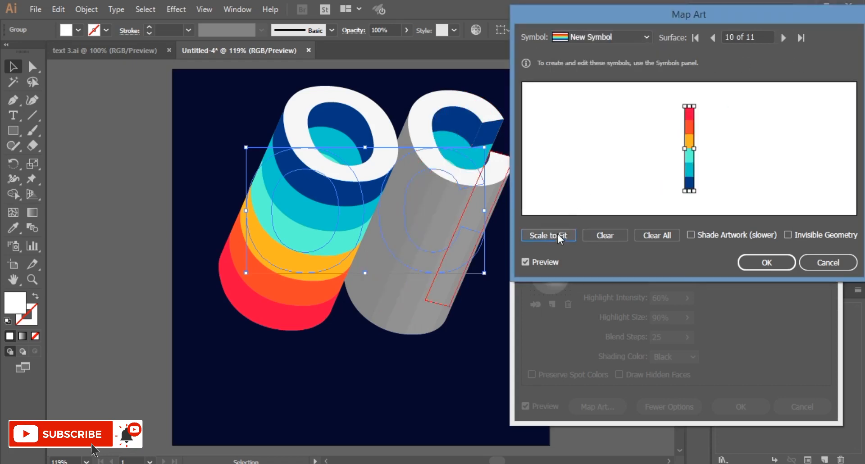
Map the striped New Symbol onto the main outer side of the C, surface 11 of 11, scaled to fit
left_click(784, 38)
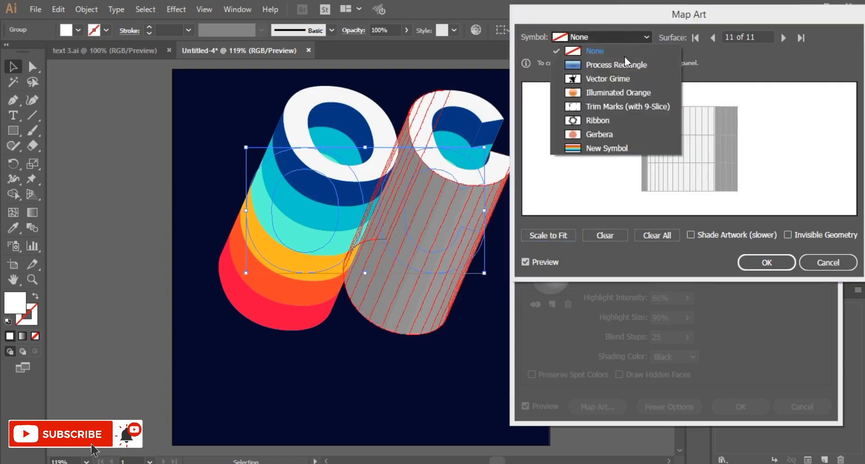
left_click(605, 145)
left_click(570, 236)
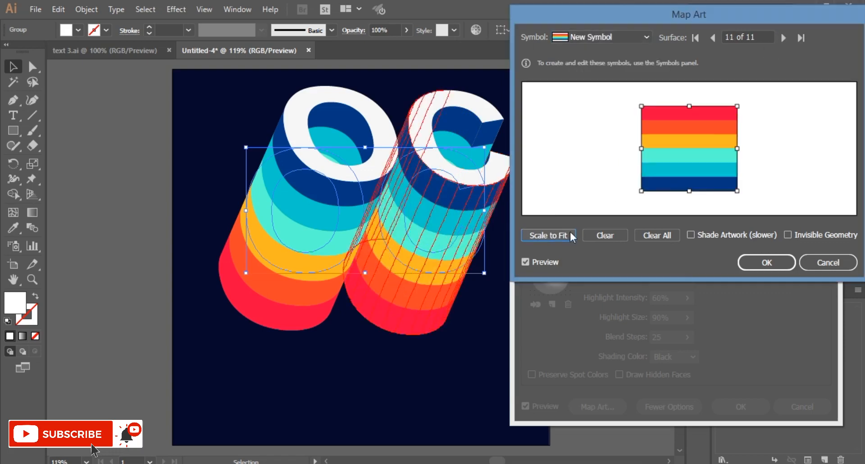
left_click(784, 39)
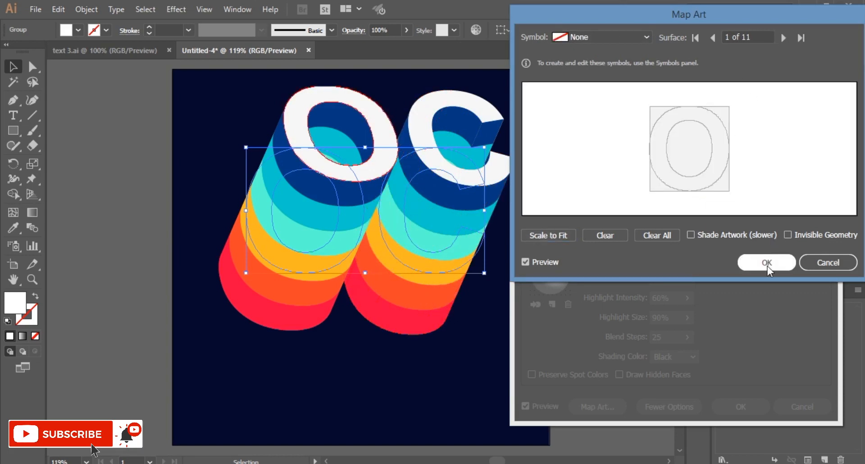
Try Shade Artwork on the mapped stripes, turn it back off, and accept the mapped art
left_click(712, 235)
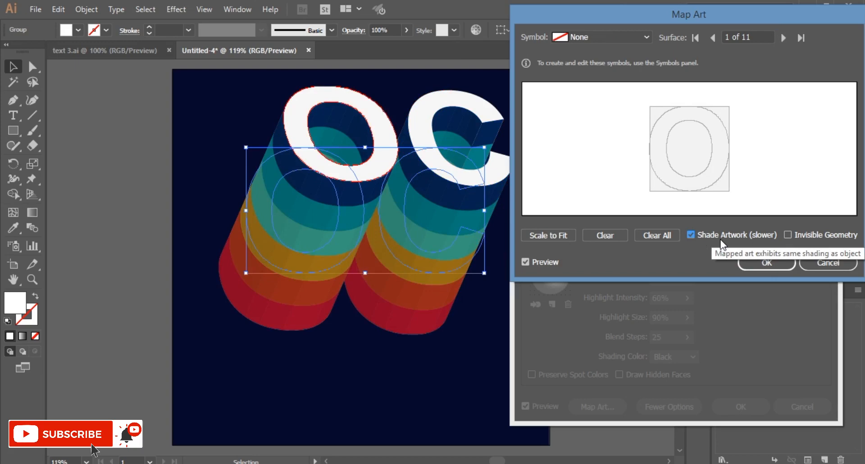
left_click(720, 237)
left_click(761, 263)
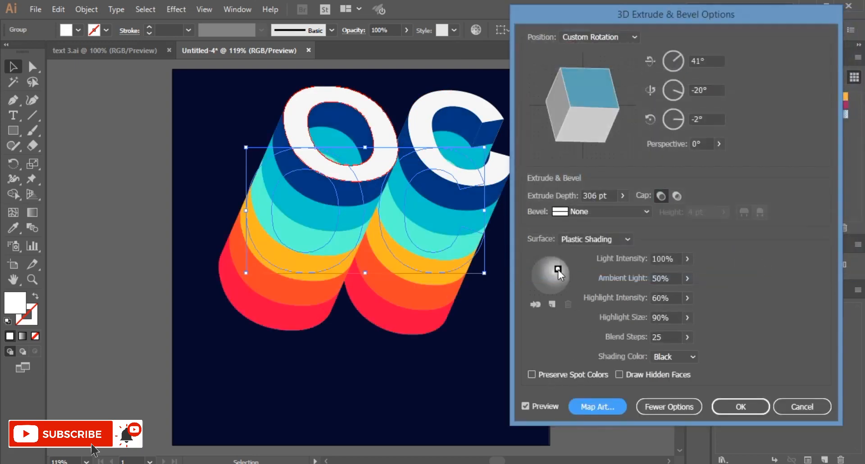
Move the light toward the upper edge of the shading sphere and set ambient light to 72% and highlight intensity to 57%
left_click_drag(556, 262, 560, 262)
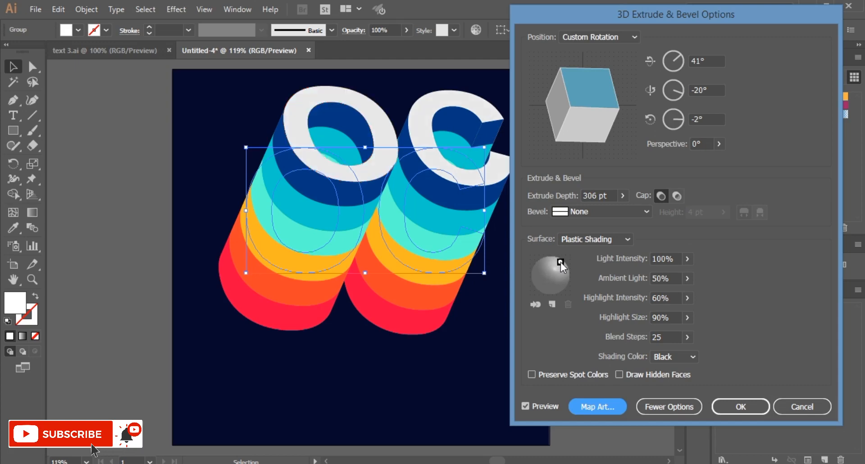
double_click(661, 278)
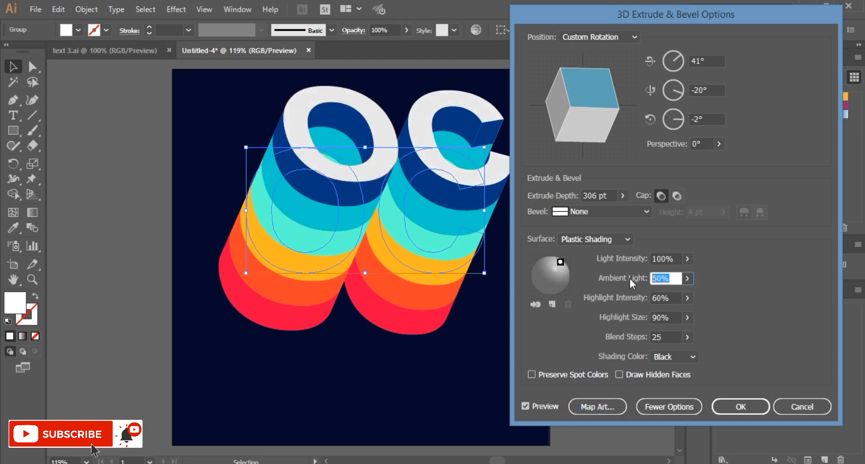
type("72")
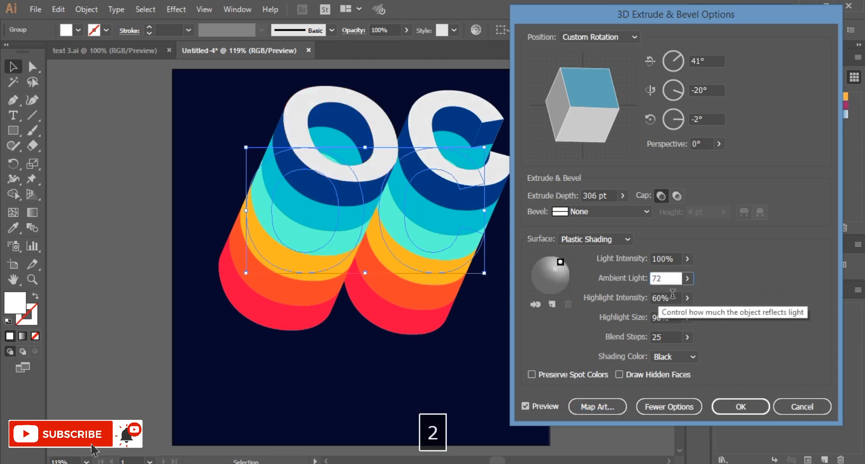
key("Tab")
type("57")
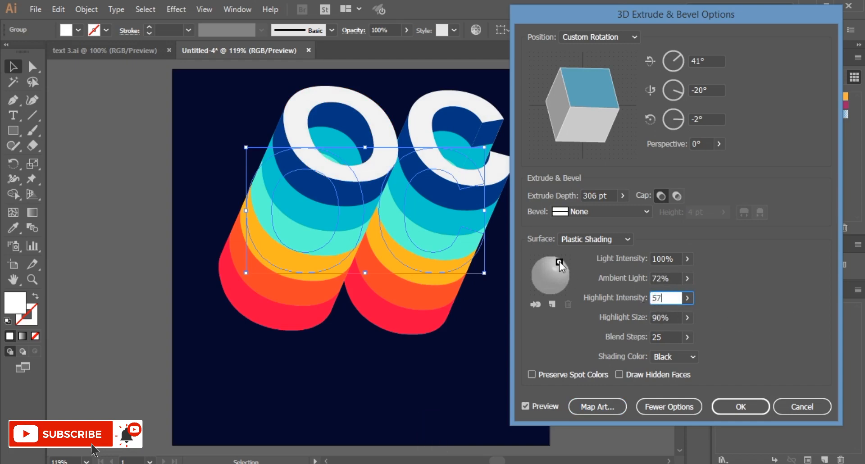
Add two more lights, at the lower left and right of the shading sphere, and raise the blend steps to 242
left_click(552, 304)
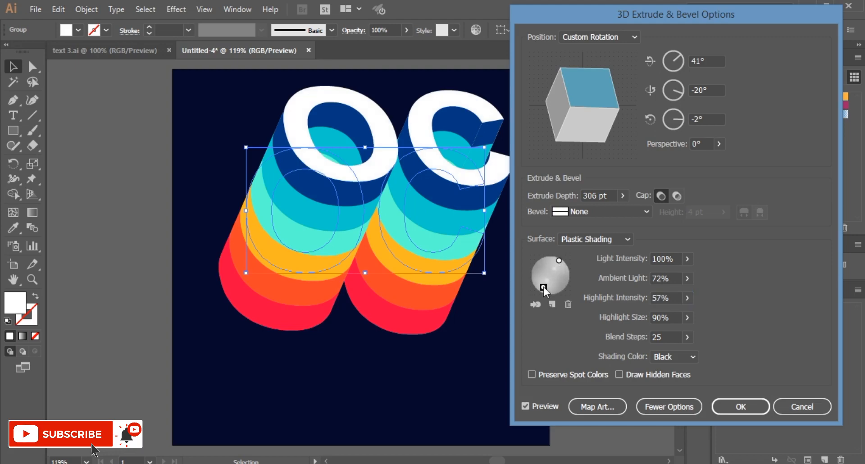
left_click(553, 303)
left_click(687, 337)
left_click_drag(643, 355, 662, 356)
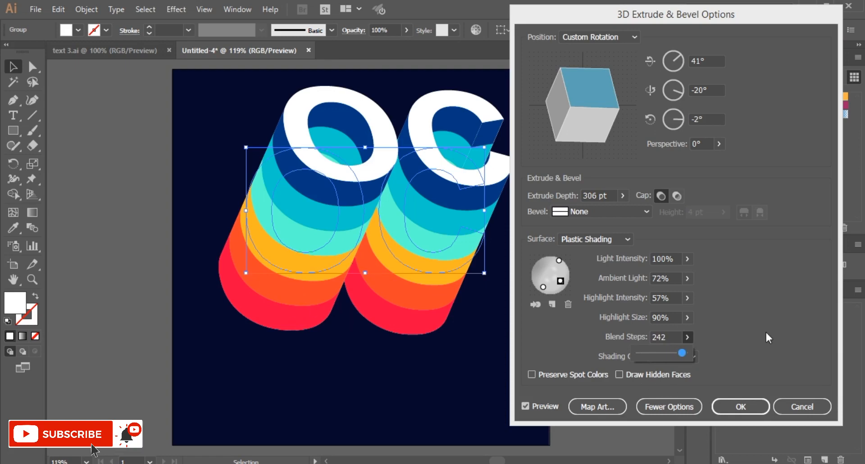
left_click(722, 359)
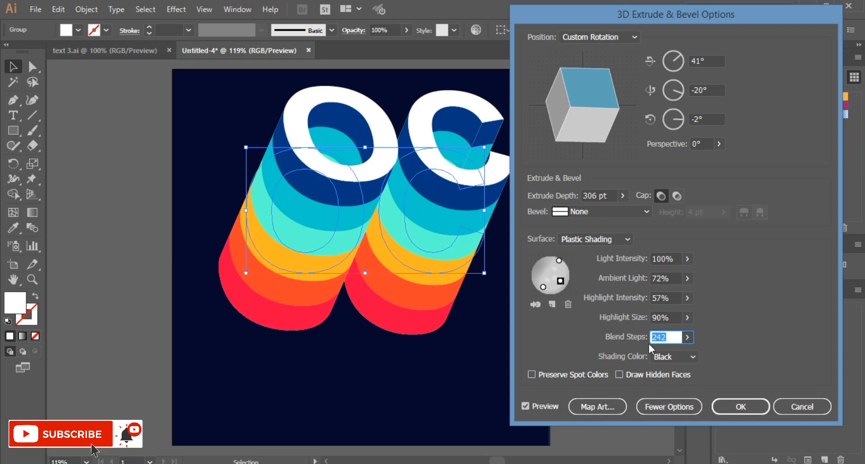
Turn on Shade Artwork for the mapped stripes and accept the mapped art
left_click(598, 405)
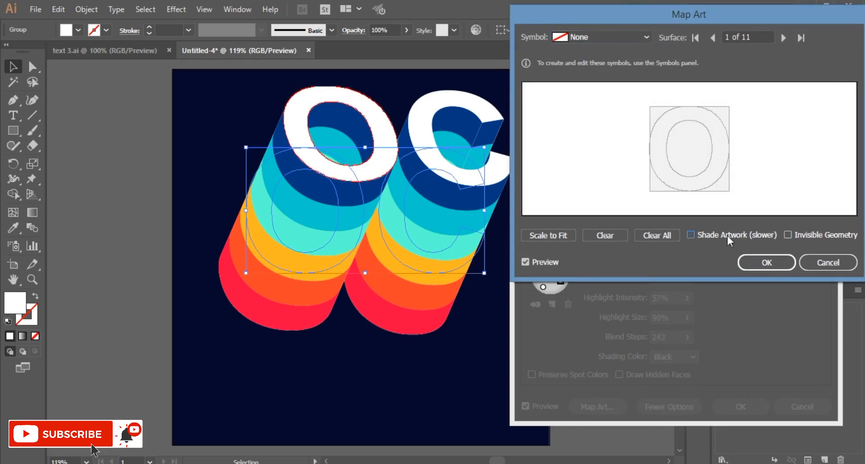
left_click(691, 235)
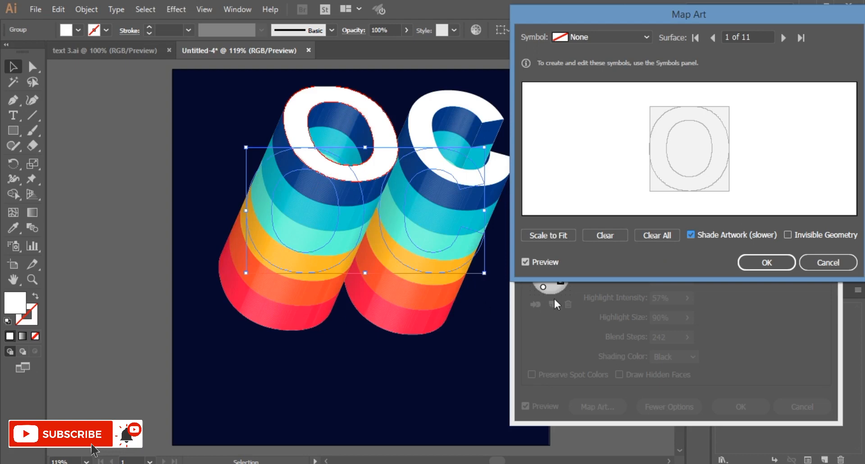
left_click(764, 264)
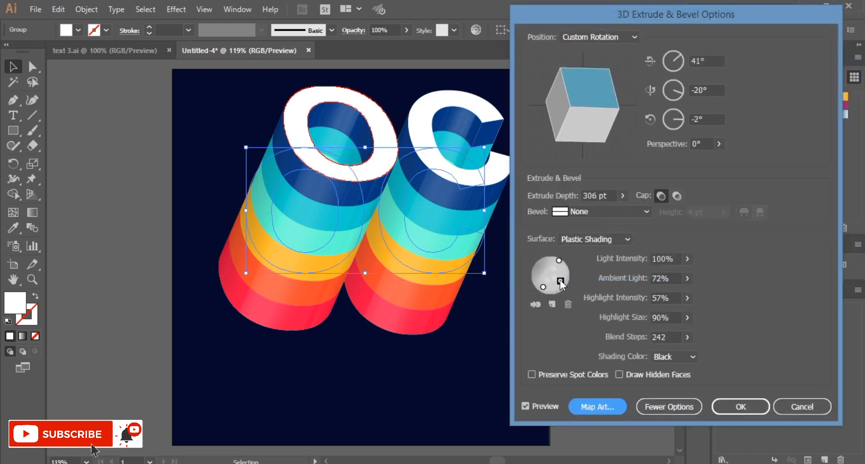
Try the third light on the left of the shading sphere, return it to the right side, and apply the 3D effect
left_click_drag(561, 280, 539, 271)
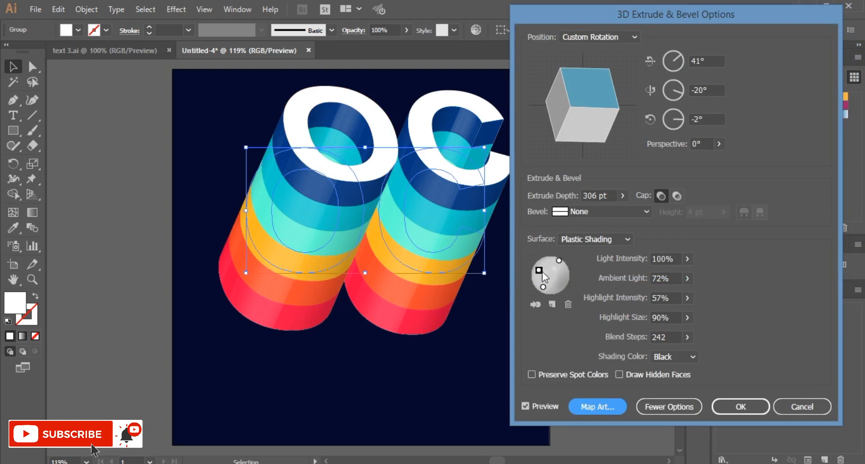
left_click_drag(540, 271, 561, 281)
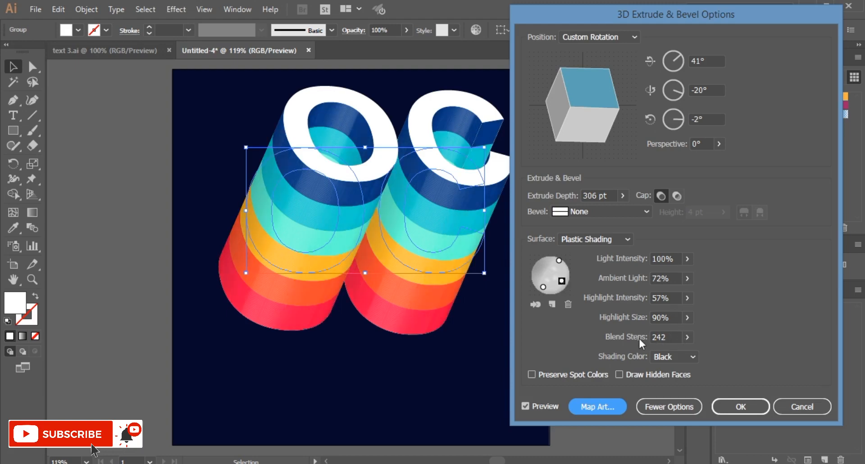
left_click(731, 405)
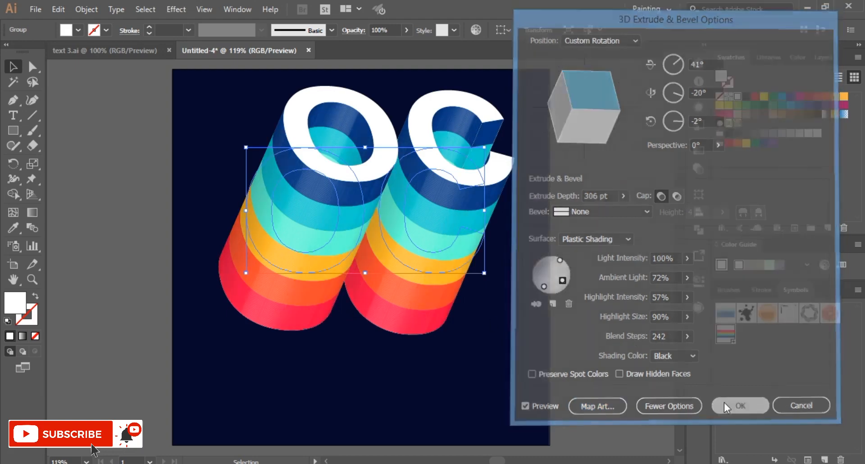
Examine the shaded stripes on the 3D lettering at several magnifications
key("ctrl+equal")
key("ctrl+equal")
key("ctrl+equal")
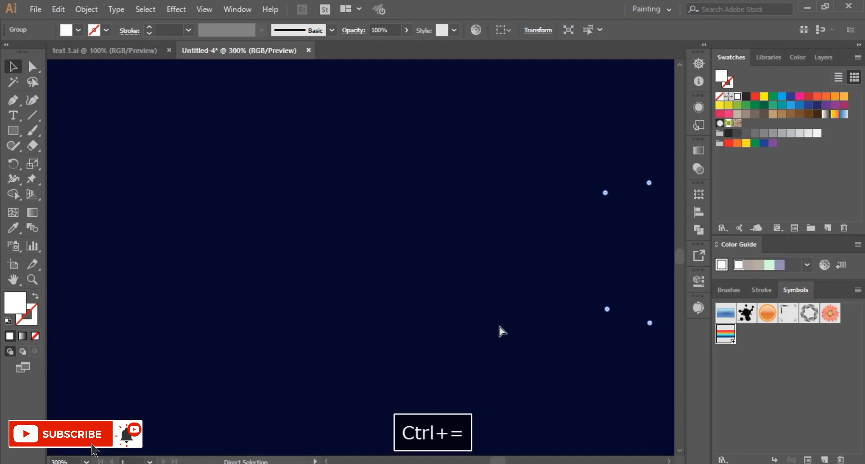
key("ctrl+minus")
key("ctrl+minus")
key("ctrl+minus")
key("ctrl+minus")
key("ctrl+minus")
key("ctrl+minus")
key("ctrl+minus")
key("ctrl+minus")
key("ctrl+minus")
key("ctrl+minus")
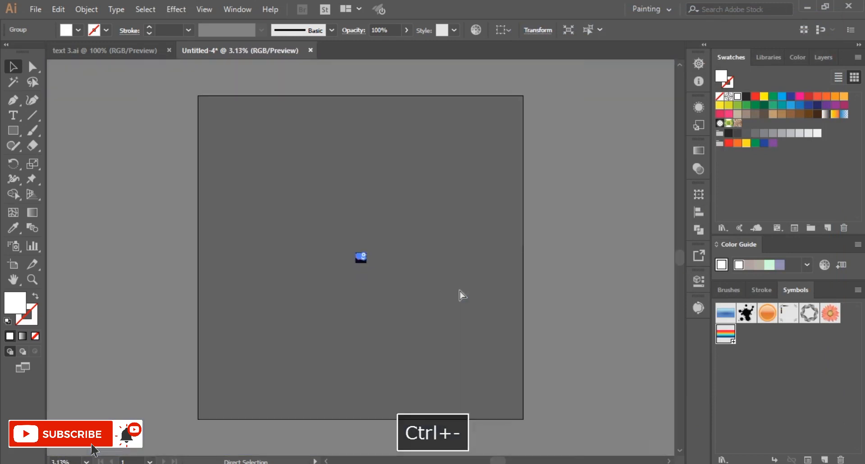
key("ctrl+equal")
key("ctrl+equal")
key("ctrl+equal")
key("ctrl+equal")
key("ctrl+equal")
key("ctrl+equal")
key("ctrl+equal")
key("ctrl+equal")
key("ctrl+equal")
key("ctrl+equal")
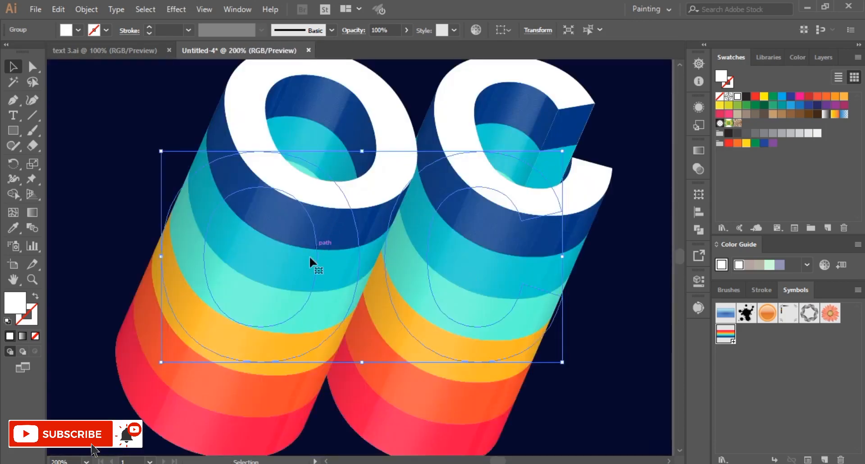
key("a")
key("ctrl+equal")
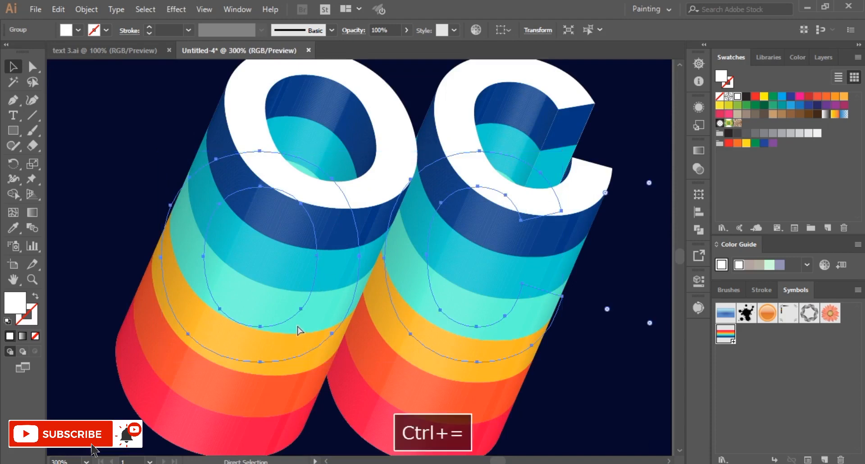
key("ctrl+minus")
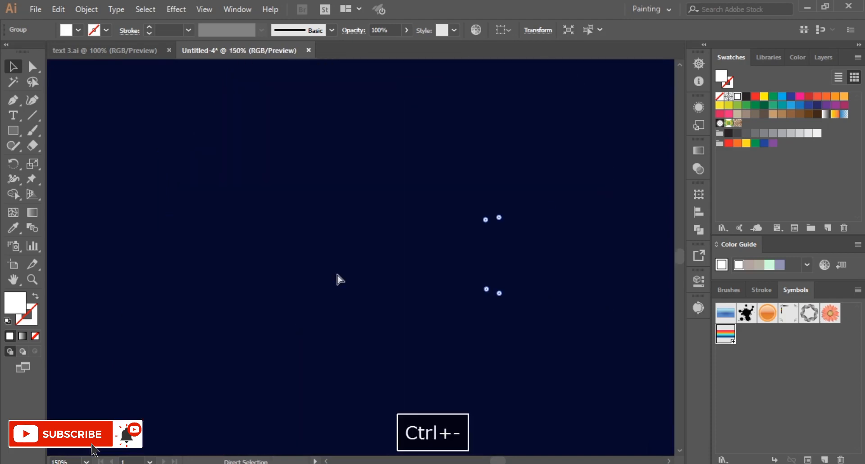
key("space")
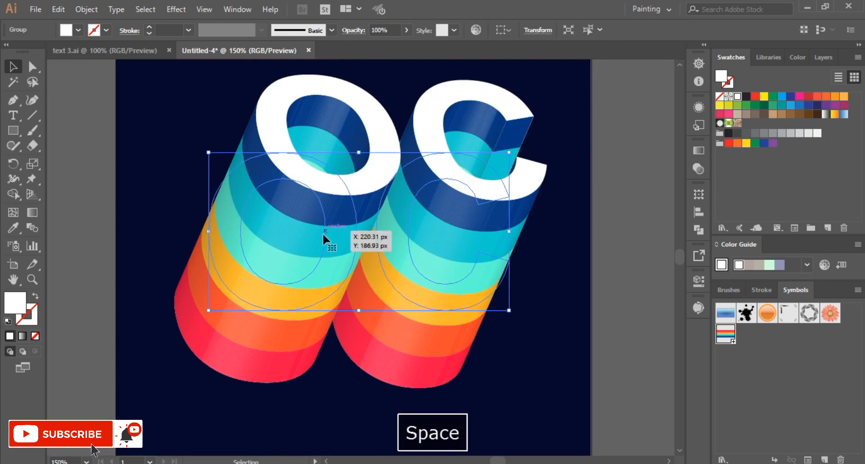
Reopen the lettering's mapped 3D Extrude & Bevel effect with preview on and raise its blend steps to 256
left_click(694, 107)
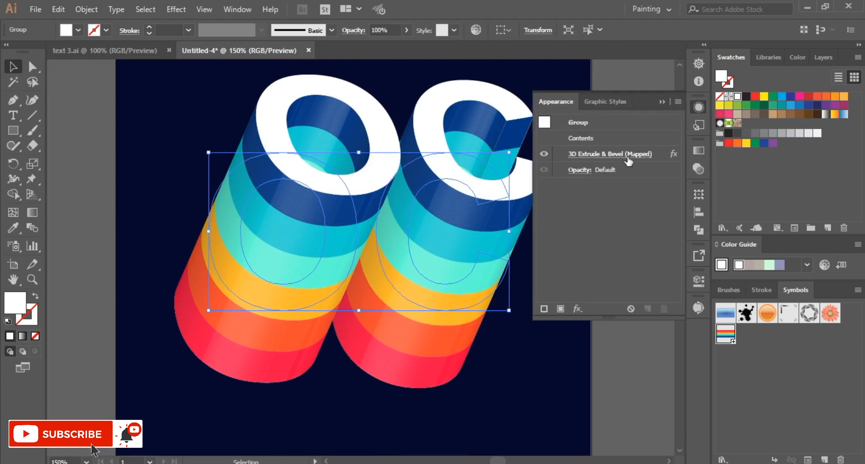
left_click(605, 160)
left_click(538, 408)
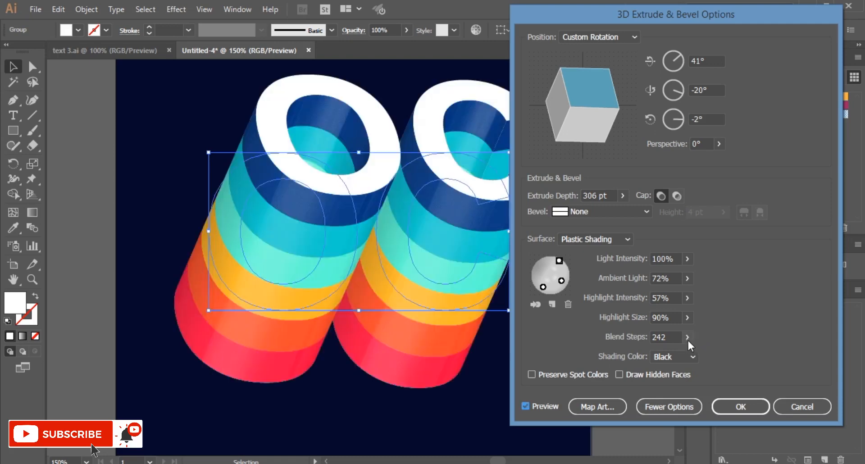
left_click(687, 337)
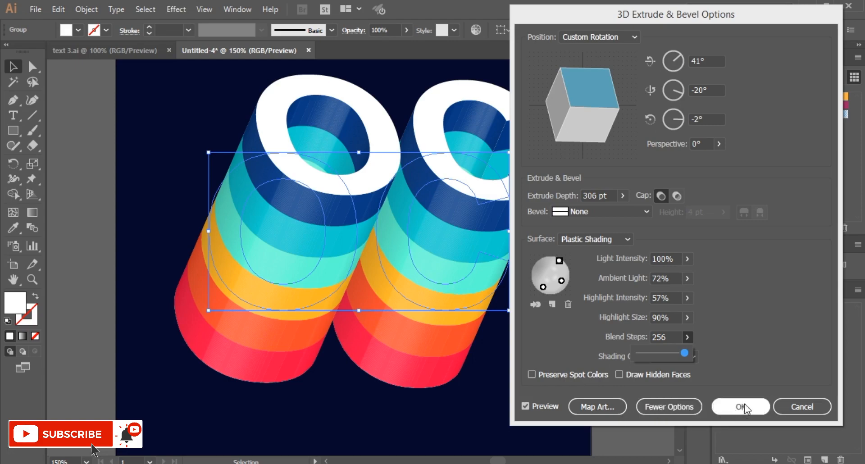
Set the perspective of the 3D lettering to 49° and apply the effect
left_click(718, 144)
left_click(719, 144)
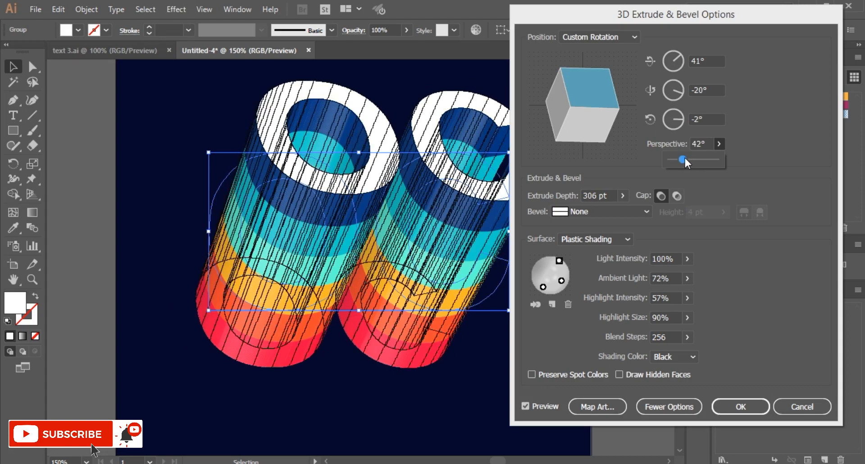
left_click(747, 402)
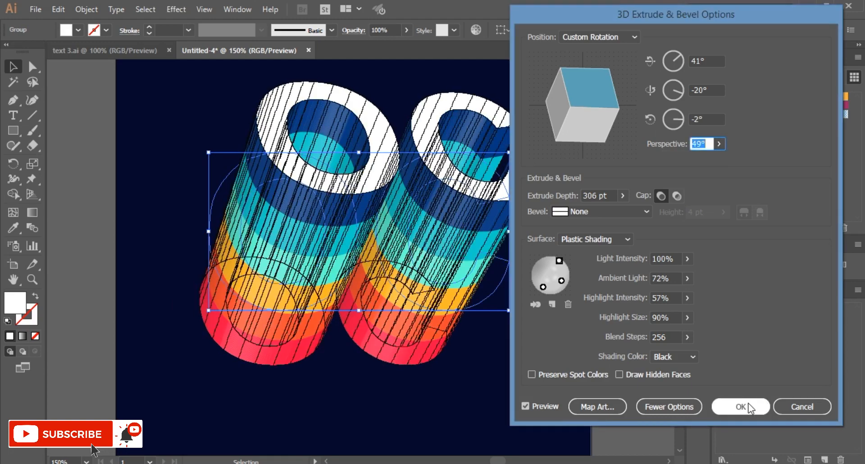
left_click(748, 405)
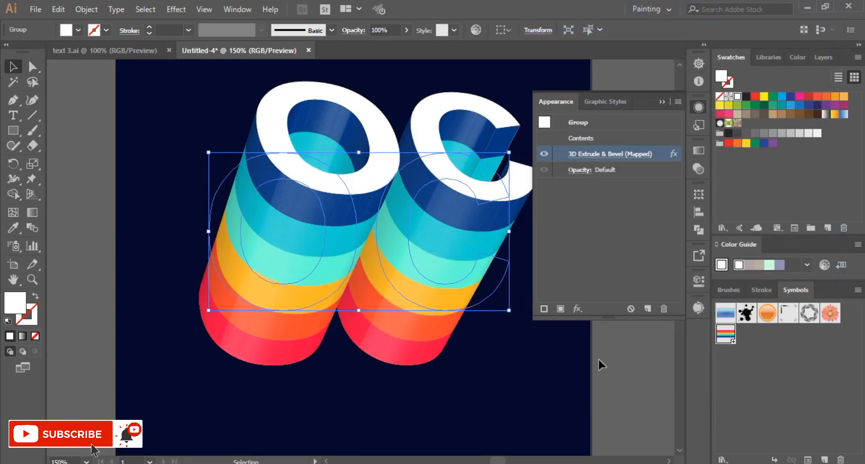
Move the 3D "OC" lettering slightly down on the navy artboard and deselect it
left_click(598, 356)
key("ctrl+minus")
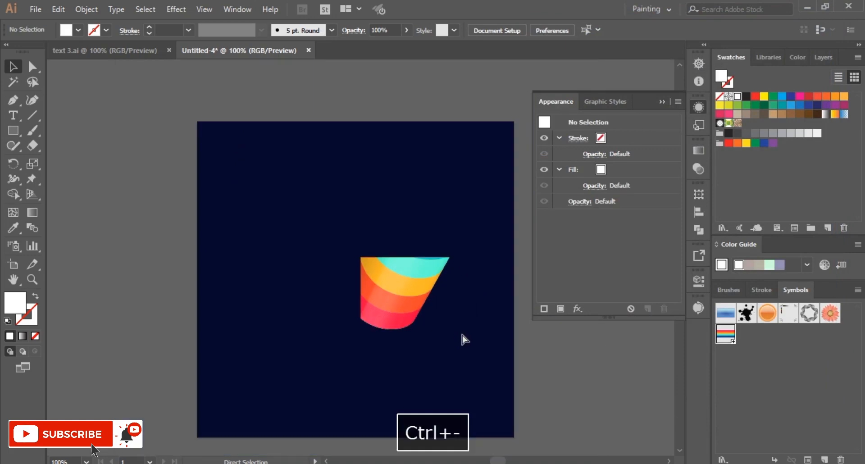
left_click_drag(389, 222, 386, 256)
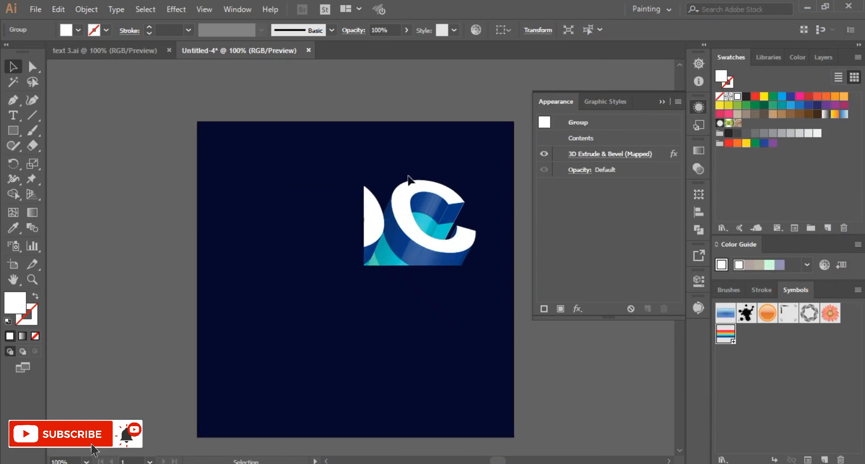
left_click(552, 387)
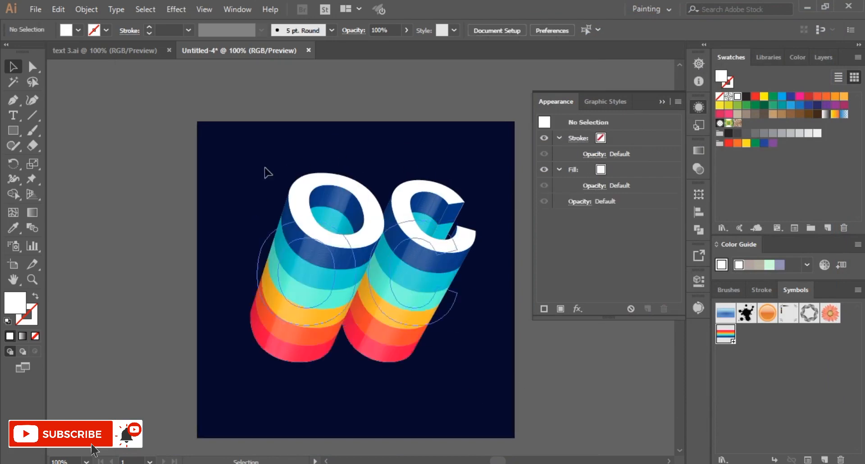
Bring the red "DON'T FORGET TO SUBSCRIBE" banner from text 3.ai into Untitled-4 and align it with the artboard's bottom edge
left_click(113, 46)
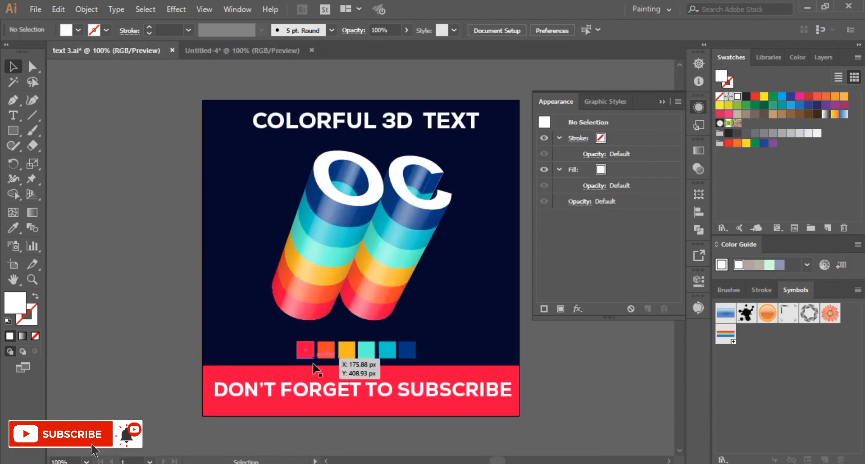
left_click(275, 393)
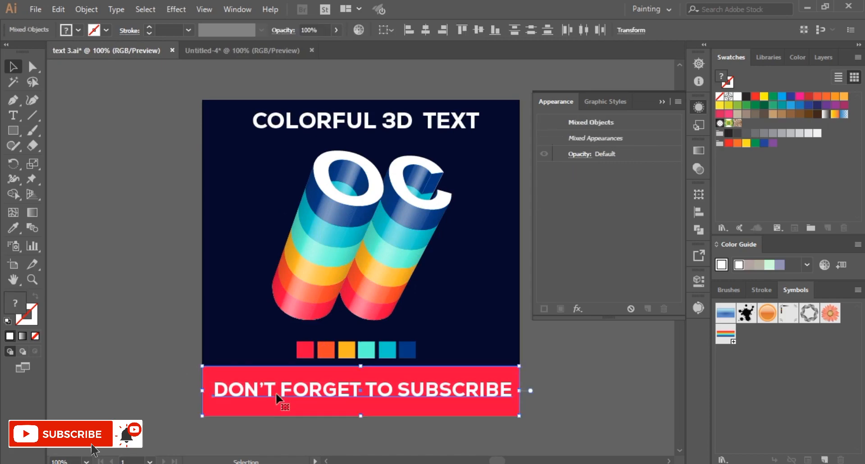
left_click_drag(275, 390, 277, 329)
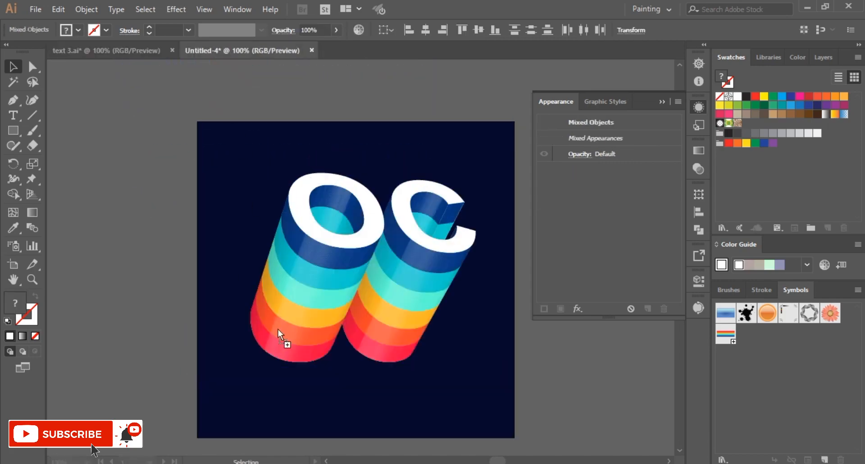
left_click_drag(297, 398, 319, 413)
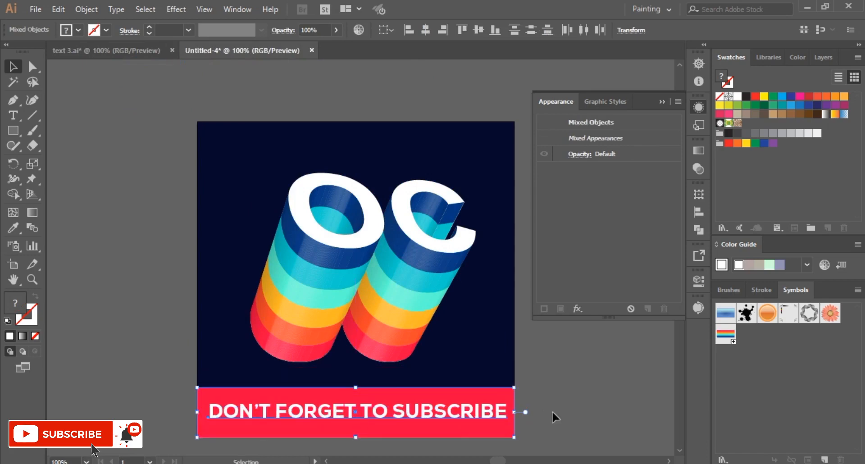
Bring the "COLORFUL 3D TEXT" heading from text 3.ai into Untitled-4, above the 3D lettering
key("ctrl+shift+a")
left_click(132, 50)
key("ctrl+a")
left_click_drag(277, 98, 291, 139)
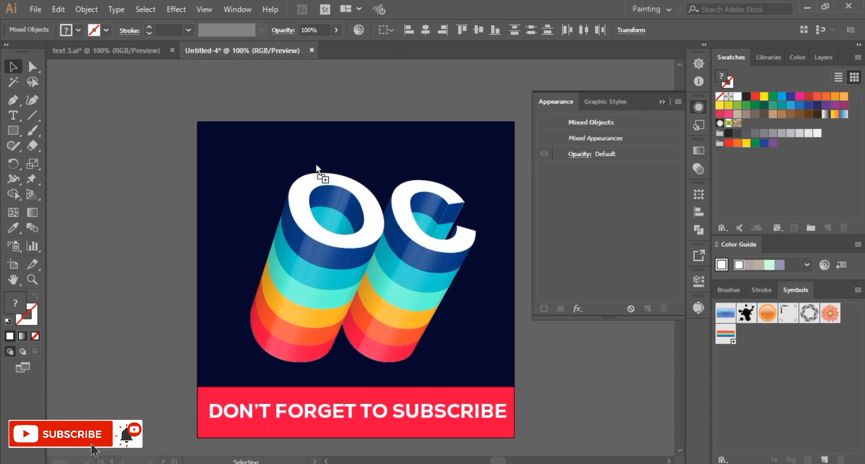